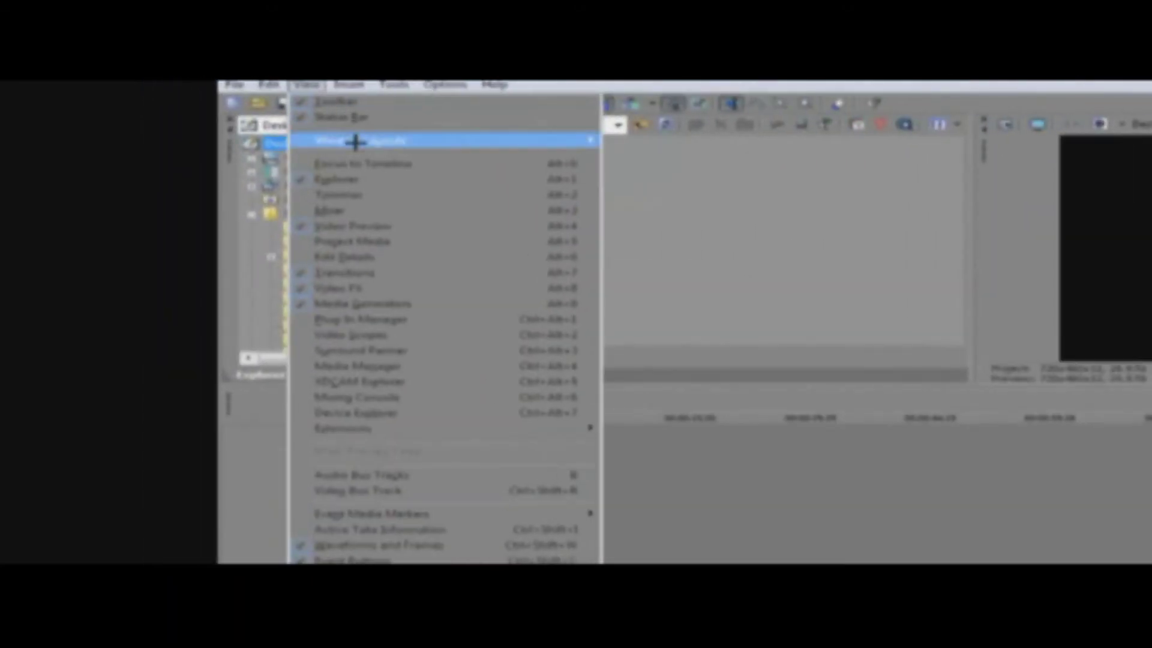
# Save the current window arrangement as the layout 'my awesome something', then begin restoring the default layout
pyautogui.moveTo(562, 139)
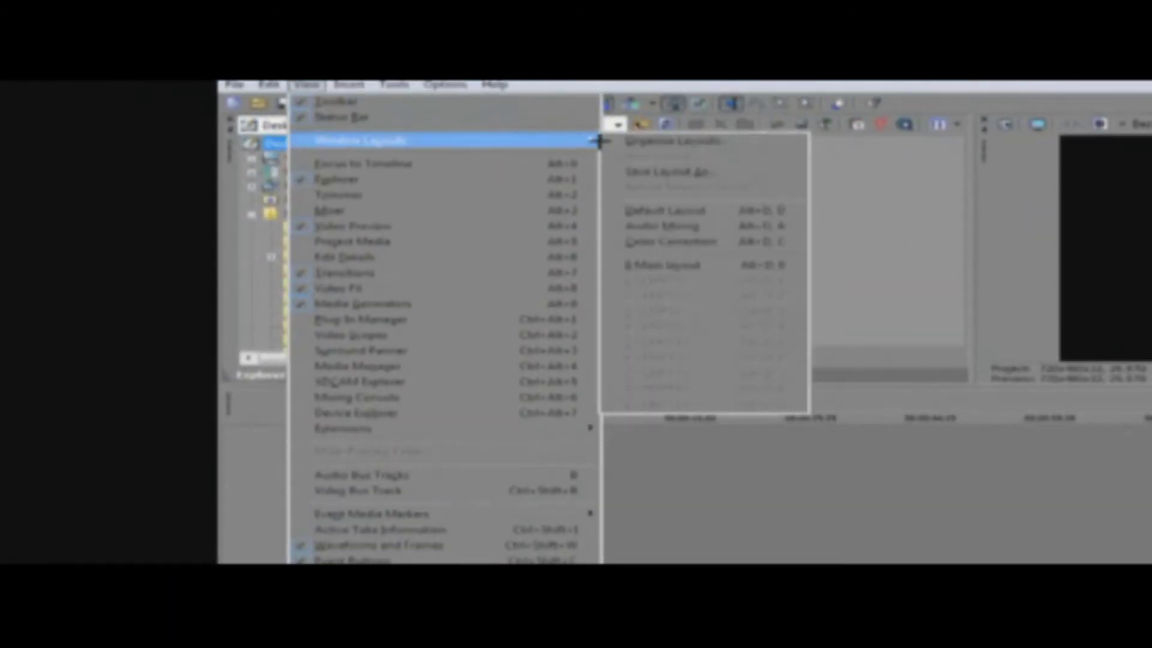
pyautogui.click(644, 171)
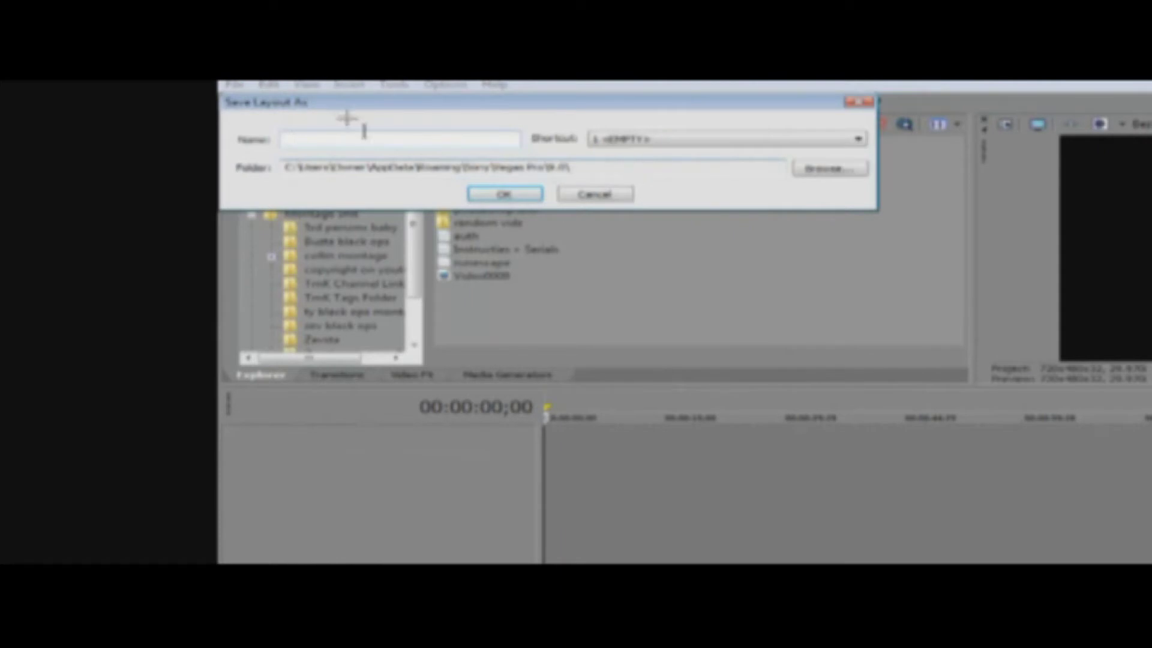
pyautogui.write('my')
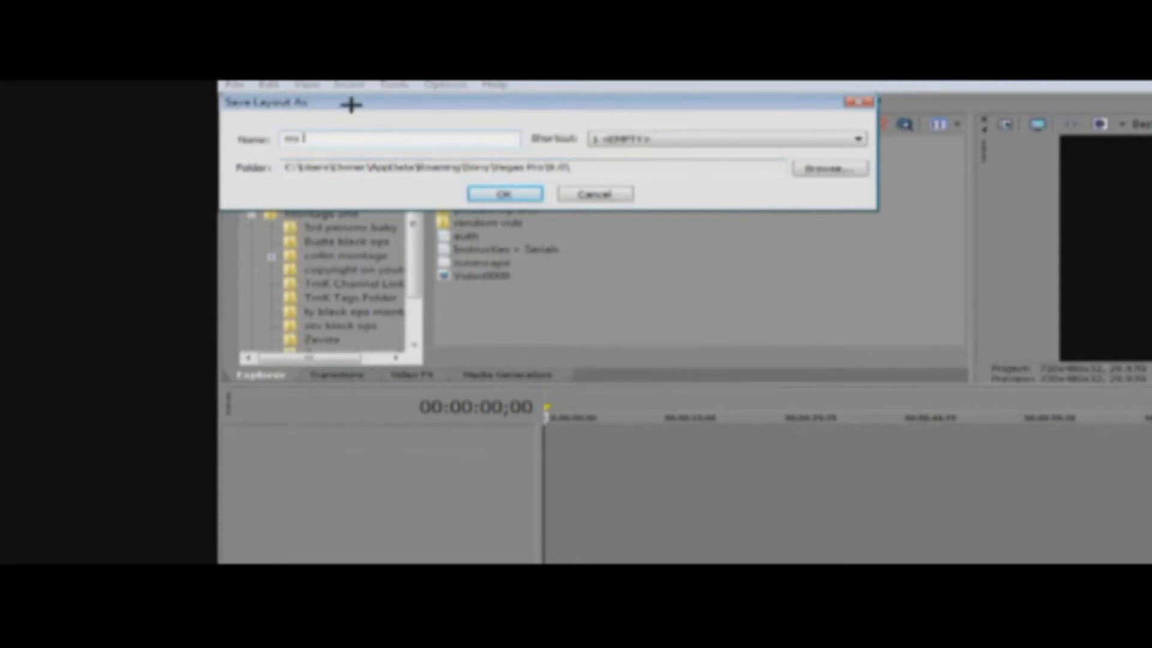
pyautogui.write(' arodme')
pyautogui.write('you')
pyautogui.write('ing')
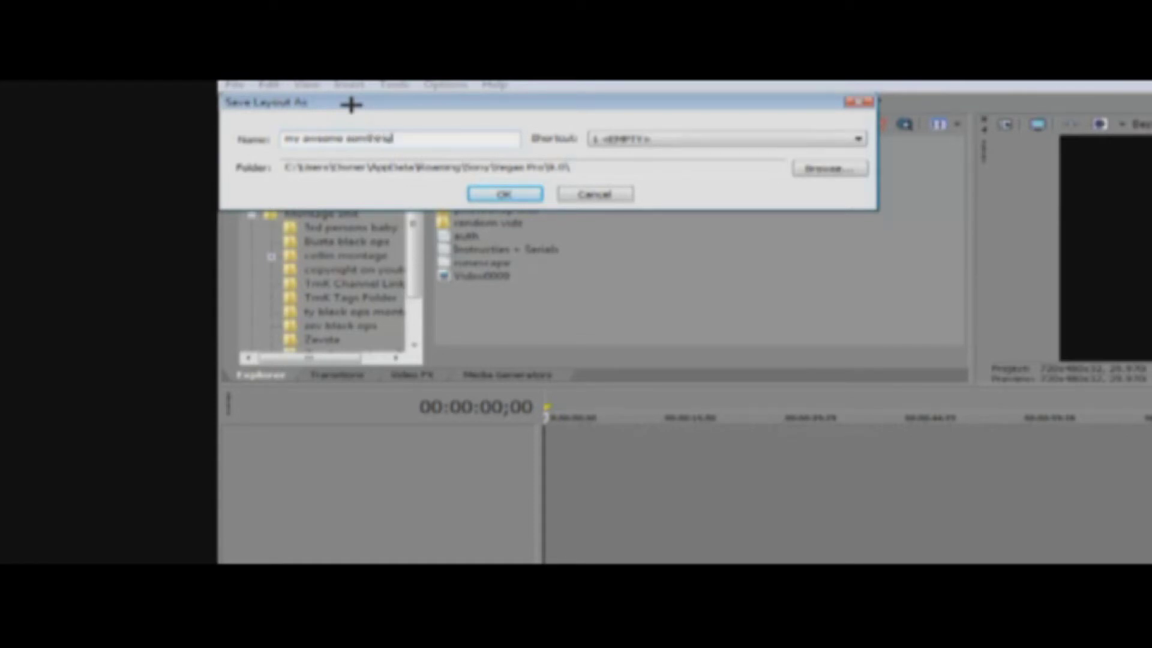
pyautogui.click(504, 194)
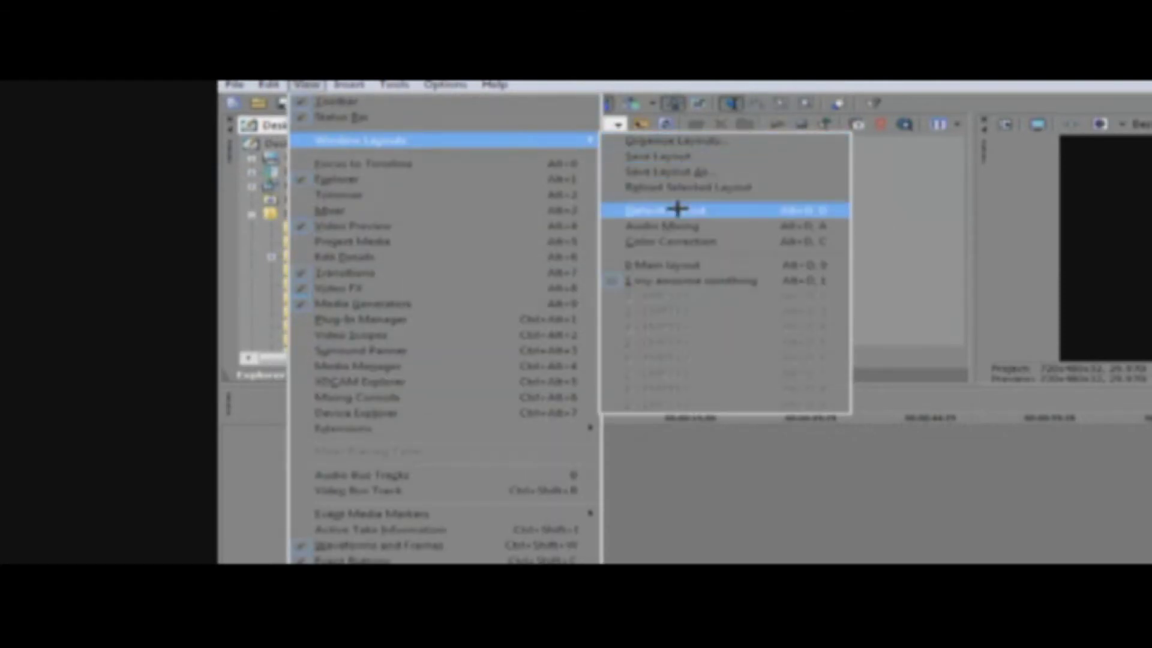
pyautogui.click(676, 209)
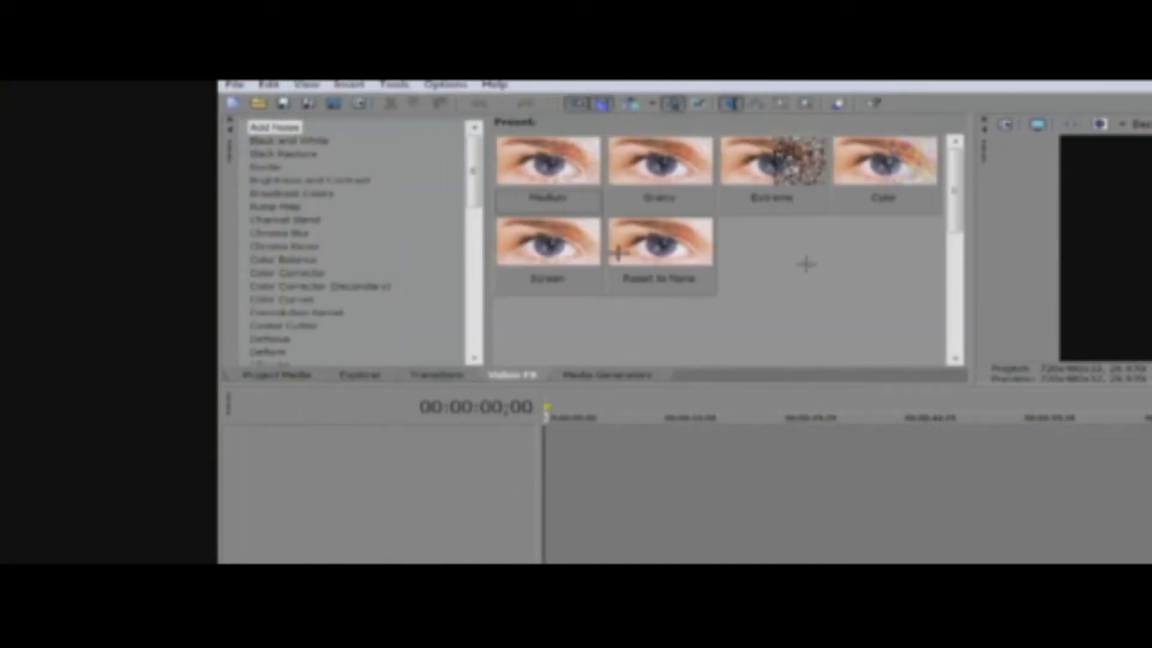
# Bring up the Project Media panel in the default layout
pyautogui.click(278, 375)
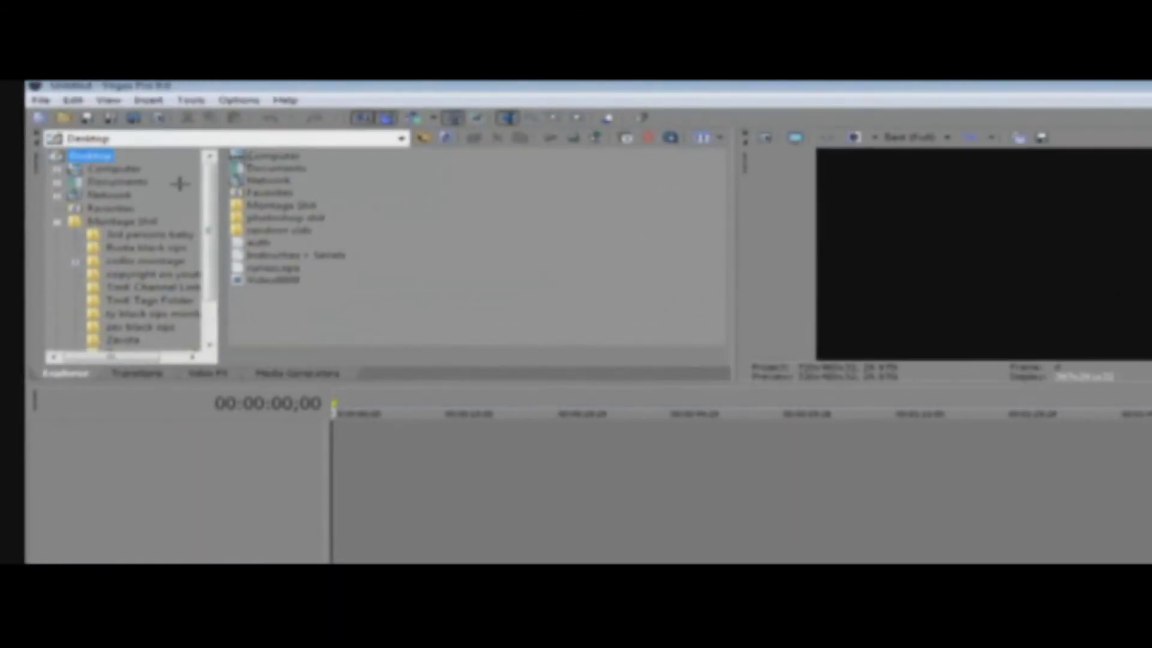
# Browse the Explorer into Montage Shit > Boota black ops and add the 9 kill streak clip to the timeline
pyautogui.moveTo(206, 233); pyautogui.dragTo(206, 193)
pyautogui.doubleClick(272, 206)
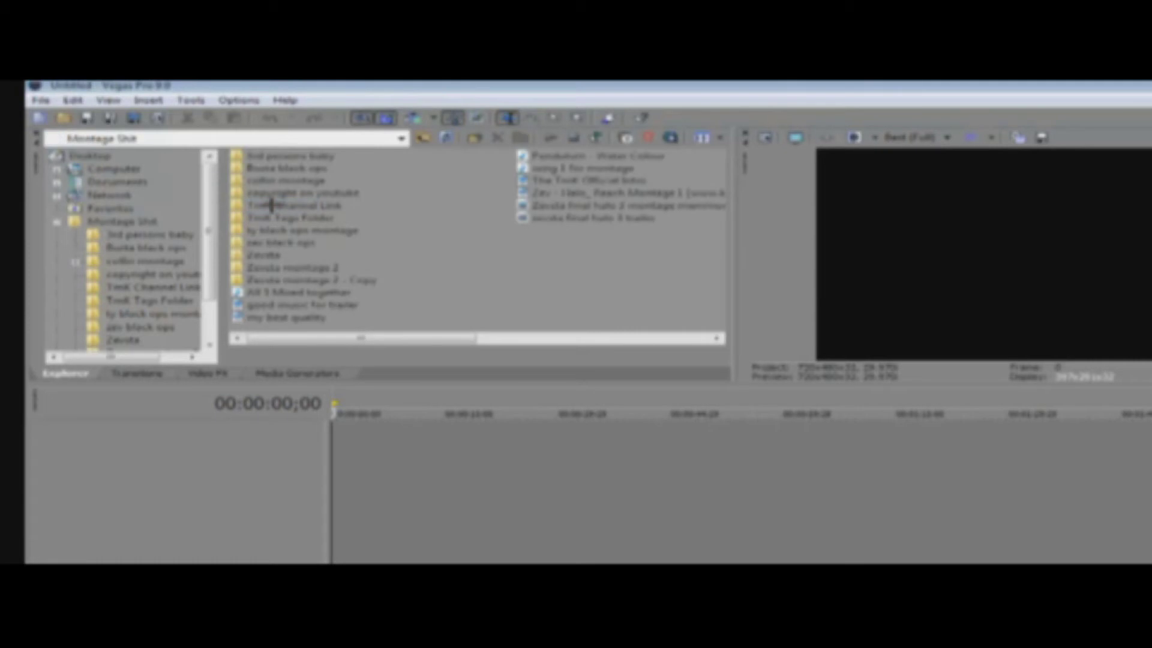
pyautogui.doubleClick(271, 169)
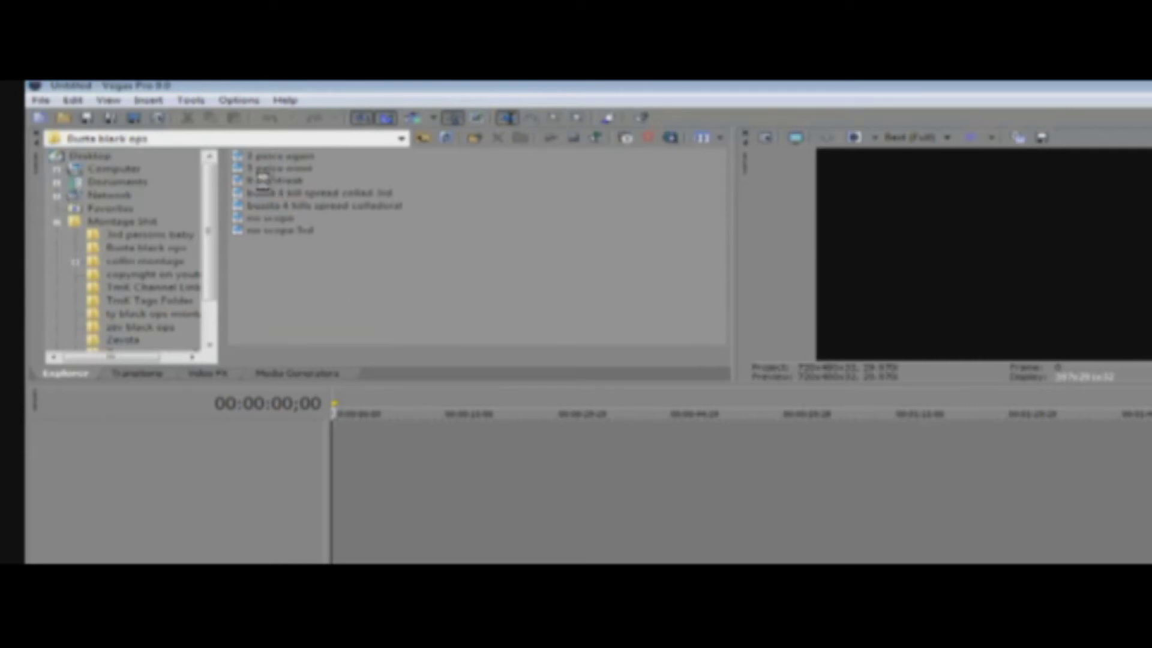
pyautogui.doubleClick(262, 180)
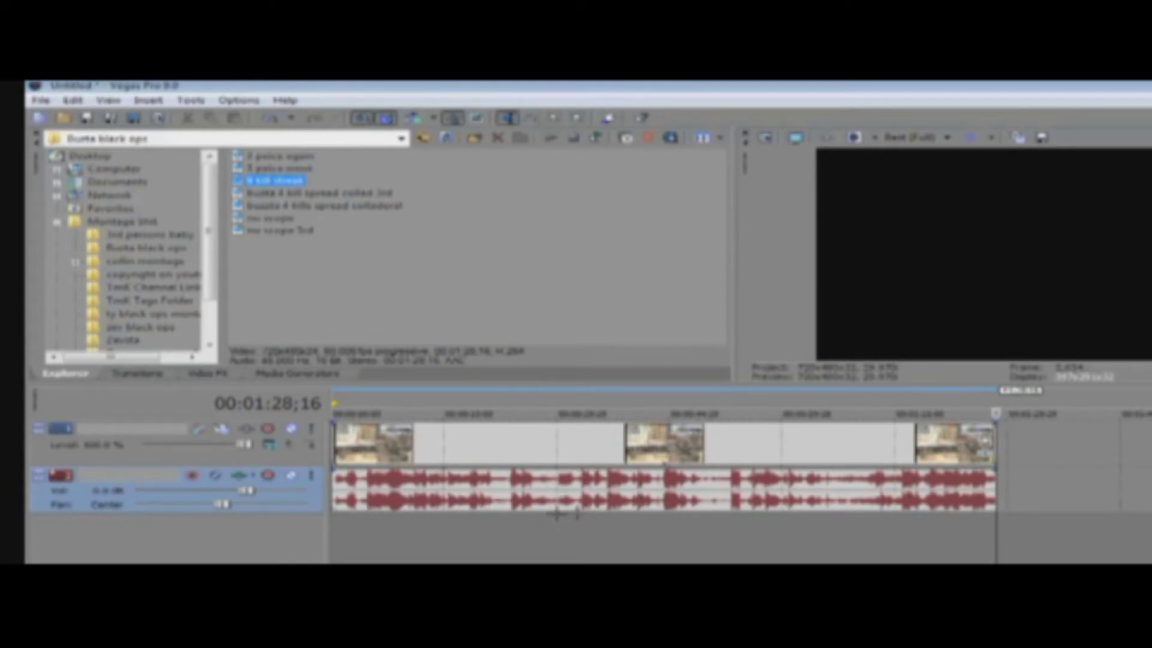
# Scrub the clip to about 8 seconds and glance at the preview quality options
pyautogui.click(387, 406)
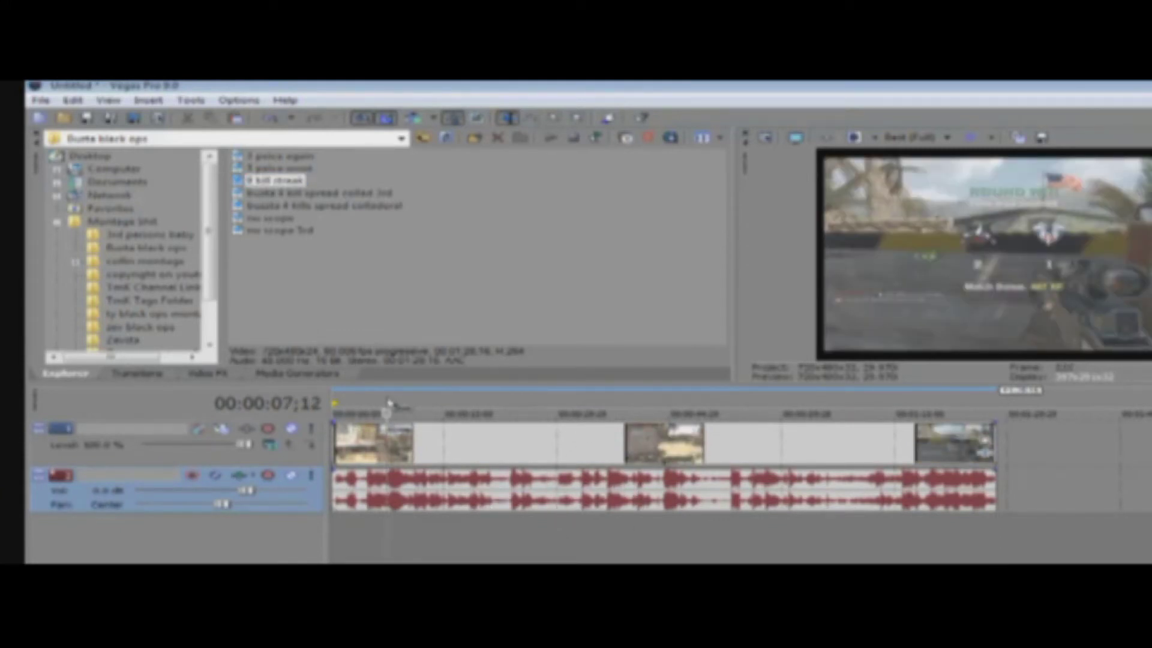
pyautogui.click(391, 406)
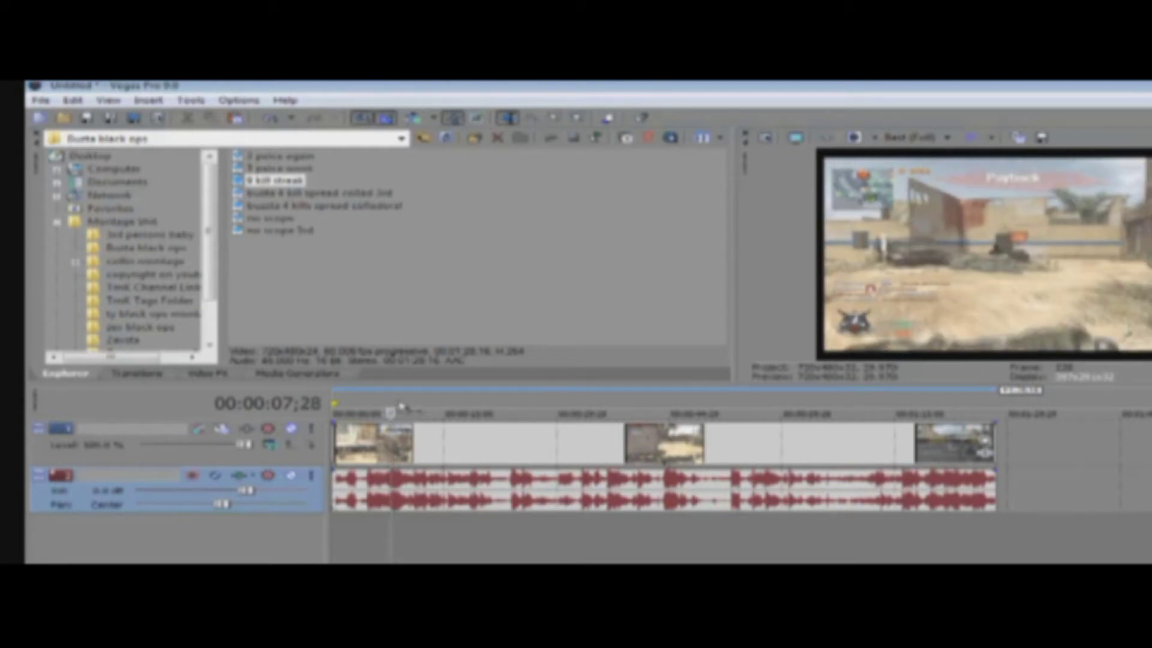
pyautogui.click(398, 410)
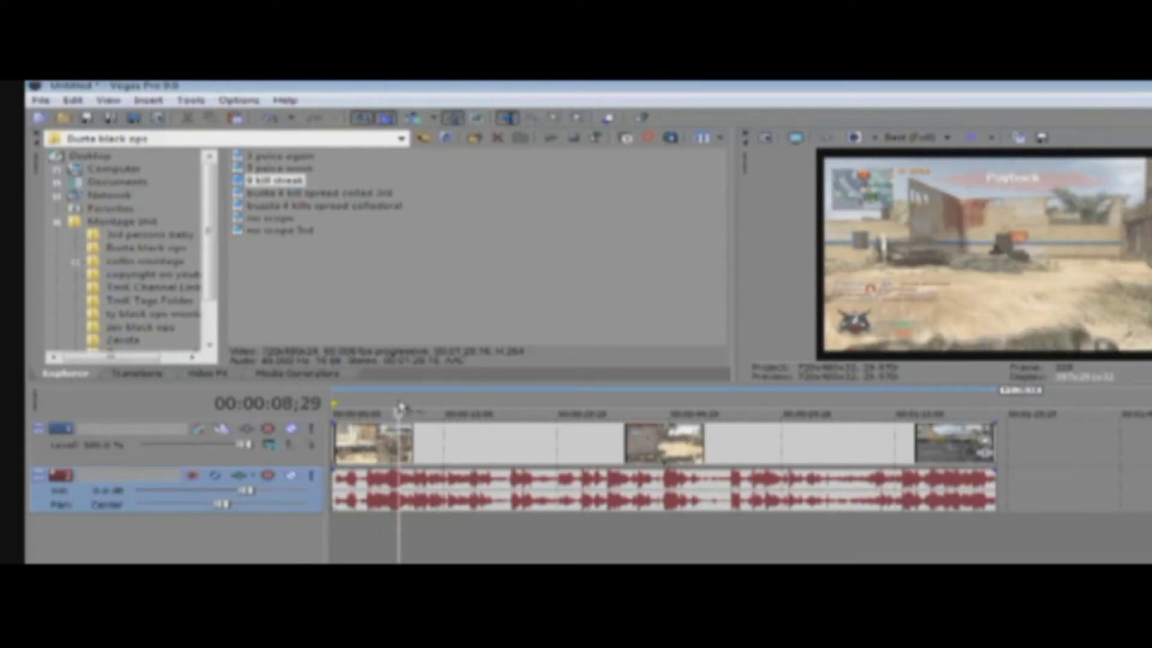
pyautogui.click(914, 137)
pyautogui.click(916, 132)
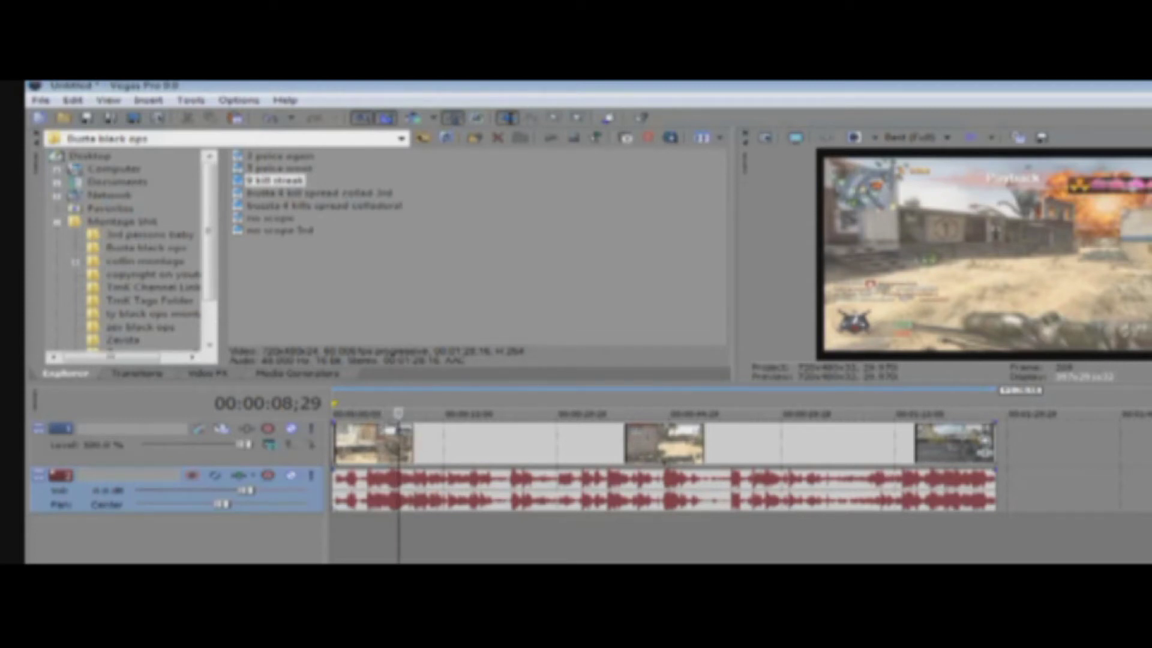
# Scrub back to 3 seconds, then to about 22 seconds, stepping back frames to find the cut point
pyautogui.moveTo(399, 412); pyautogui.dragTo(361, 409)
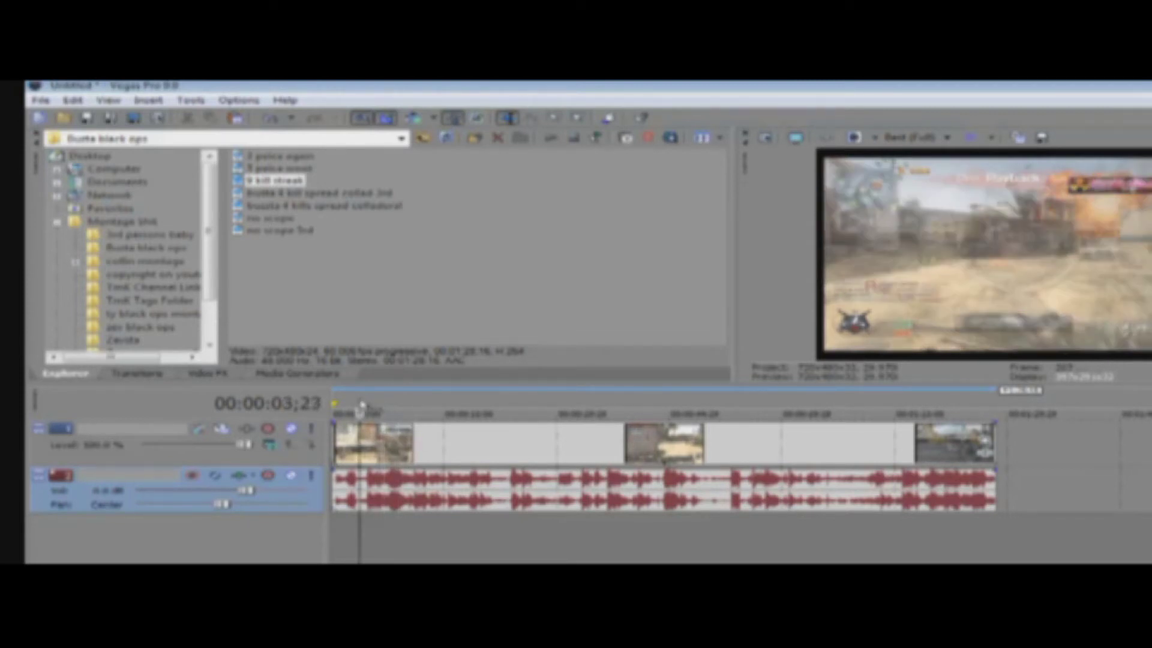
pyautogui.click(581, 453)
pyautogui.click(700, 440)
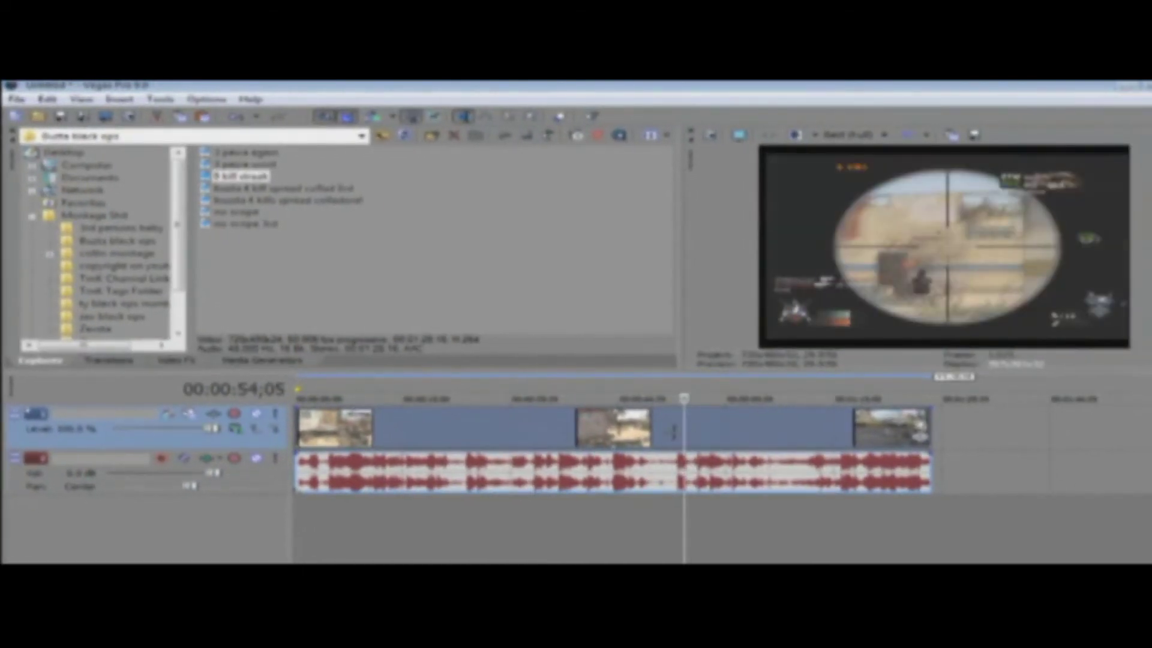
pyautogui.click(472, 433)
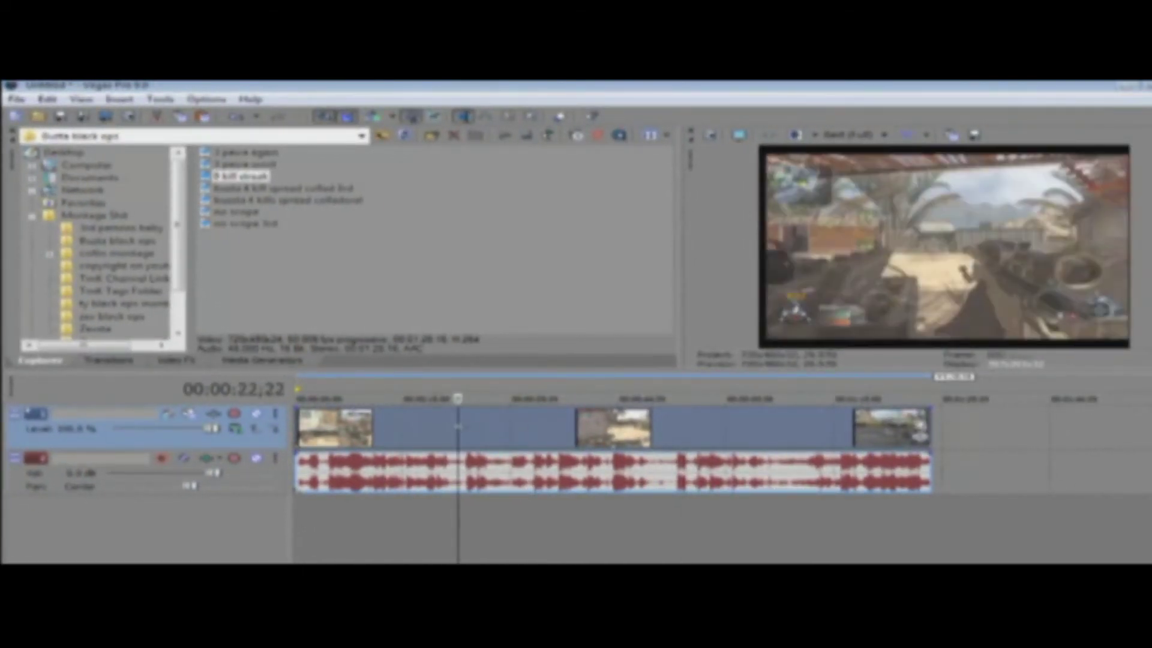
pyautogui.click(457, 426)
pyautogui.press('Left')
pyautogui.press('Left')
pyautogui.press('Left')
pyautogui.press('Left')
pyautogui.press('Left')
pyautogui.press('Left')
pyautogui.press('Left')
pyautogui.press('Left')
pyautogui.press('Left')
pyautogui.press('Left')
pyautogui.press('Left')
pyautogui.press('Left')
pyautogui.press('Left')
pyautogui.press('Left')
pyautogui.press('Left')
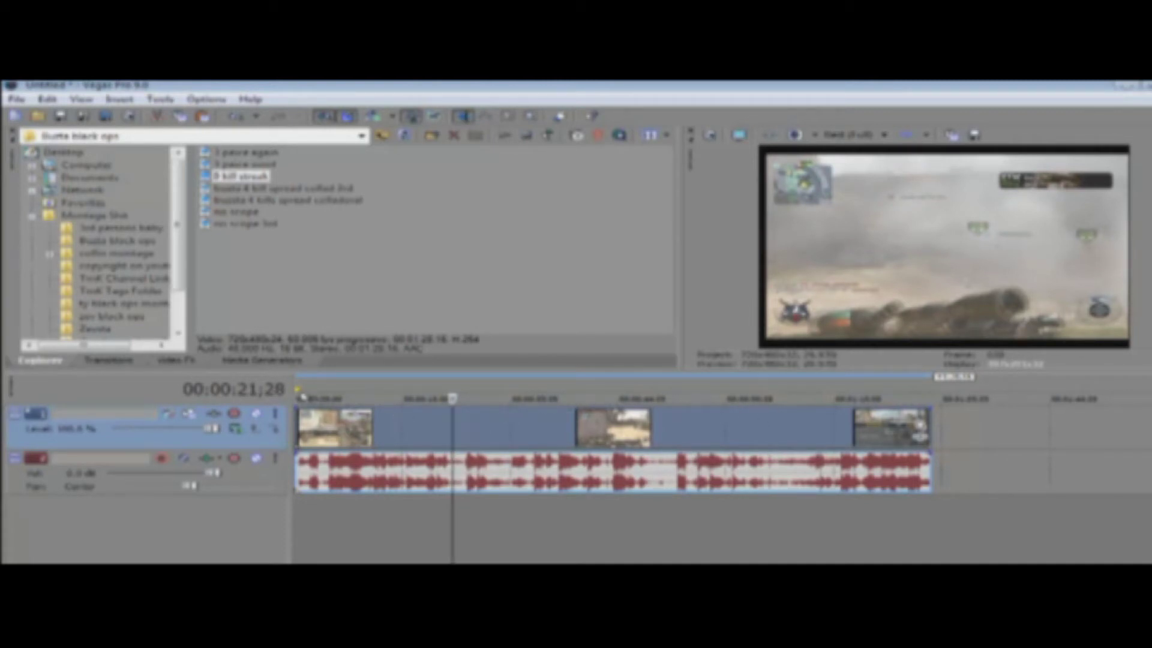
# Split the clip at about 20 seconds and shift the second part later on the timeline
pyautogui.click(298, 397)
pyautogui.click(306, 397)
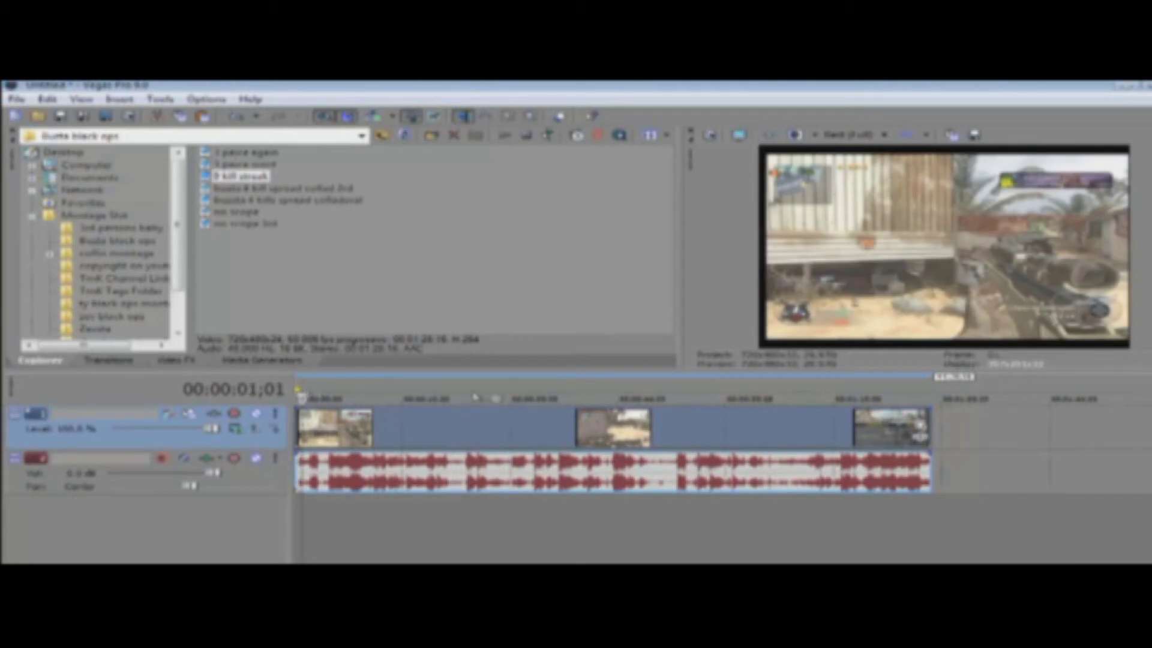
pyautogui.click(442, 397)
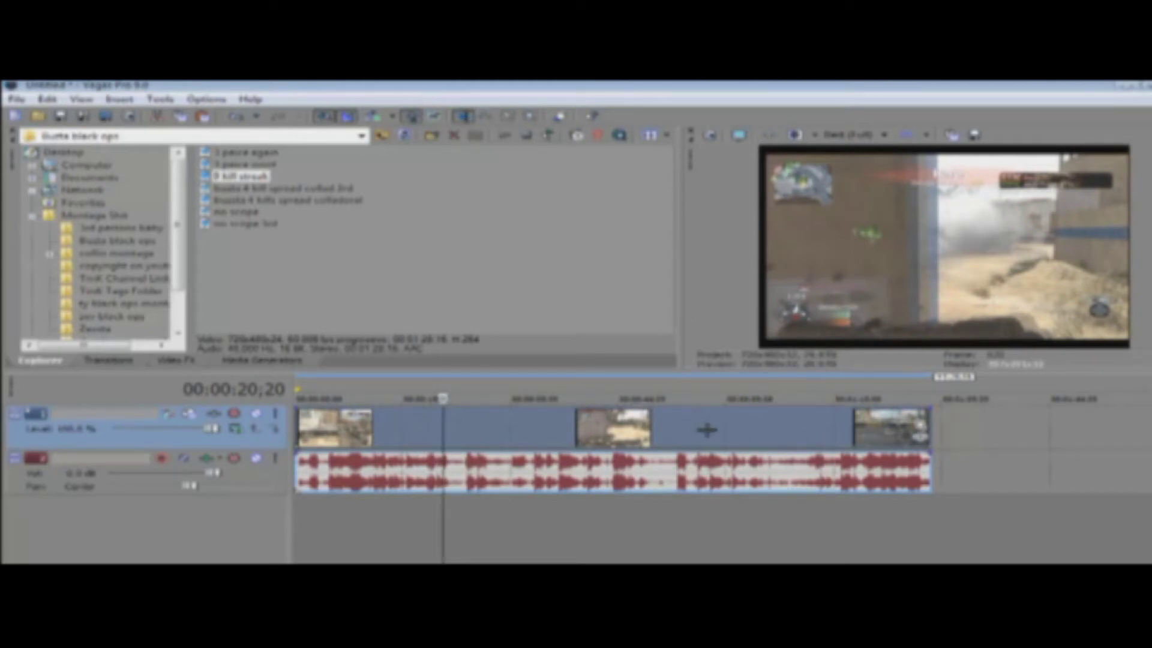
pyautogui.press('s')
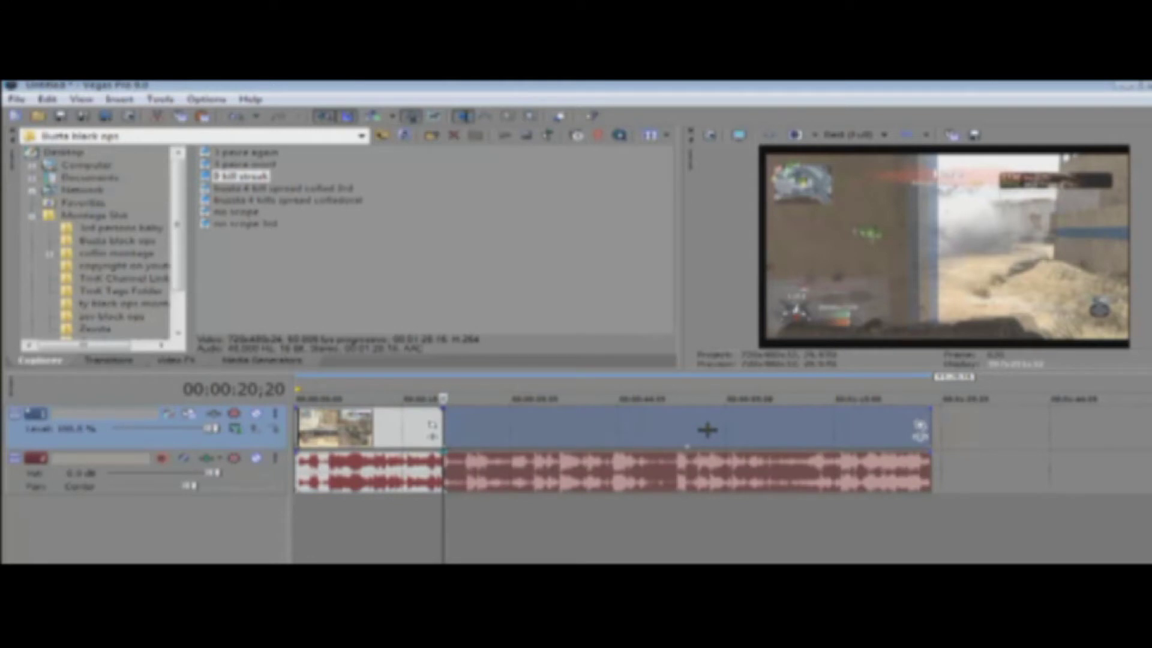
pyautogui.moveTo(679, 428); pyautogui.dragTo(776, 445)
# Cut the opening part, drag the remainder to the timeline start, then undo that move
pyautogui.rightClick(355, 423)
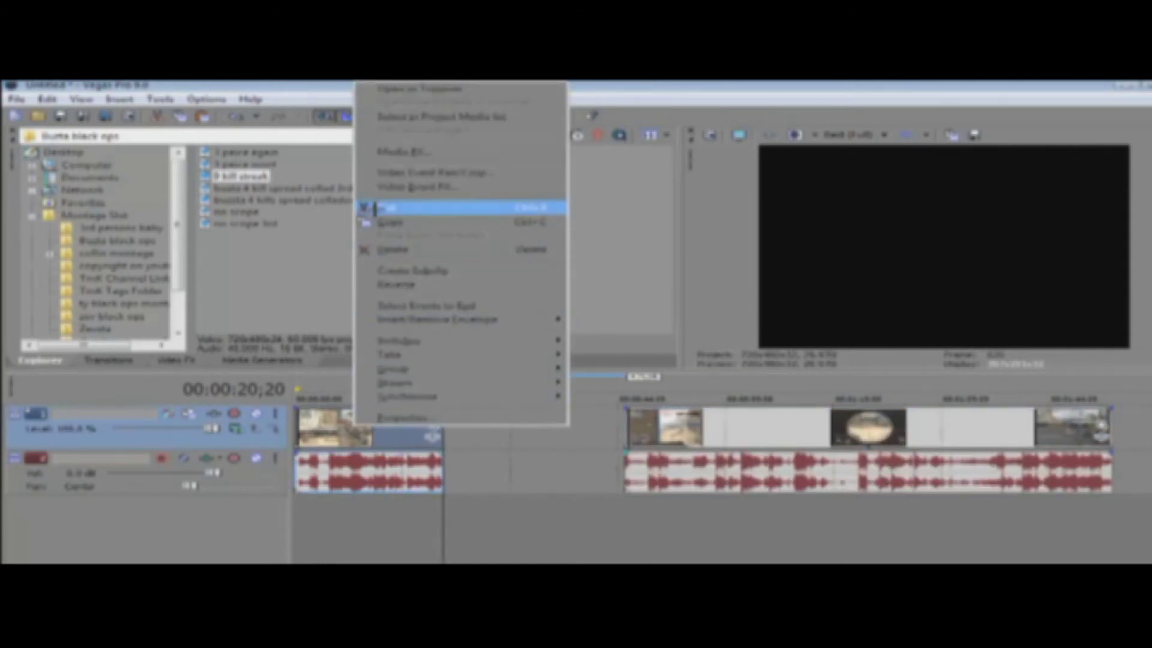
pyautogui.click(390, 207)
pyautogui.moveTo(750, 428); pyautogui.dragTo(420, 427)
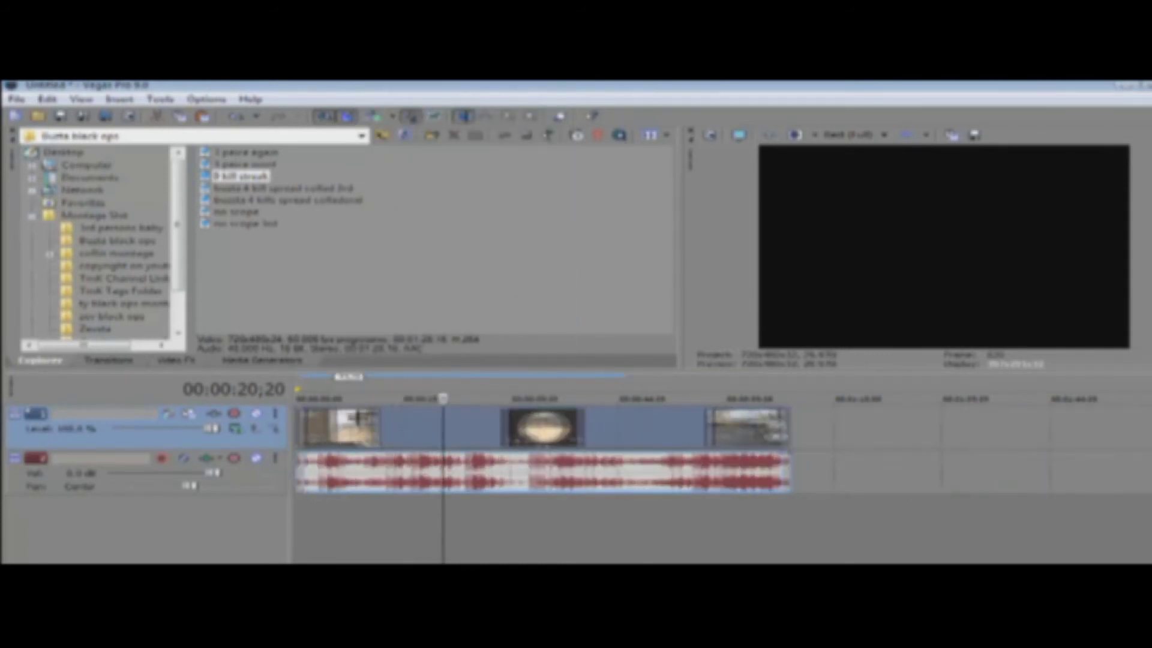
pyautogui.click(411, 395)
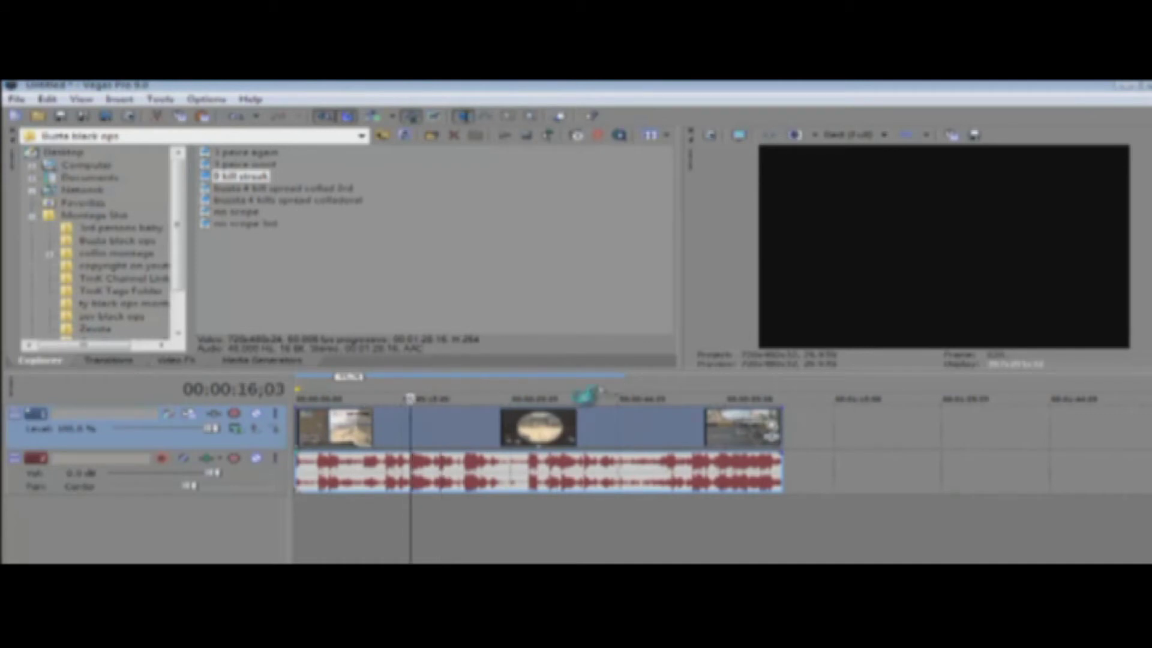
pyautogui.click(49, 98)
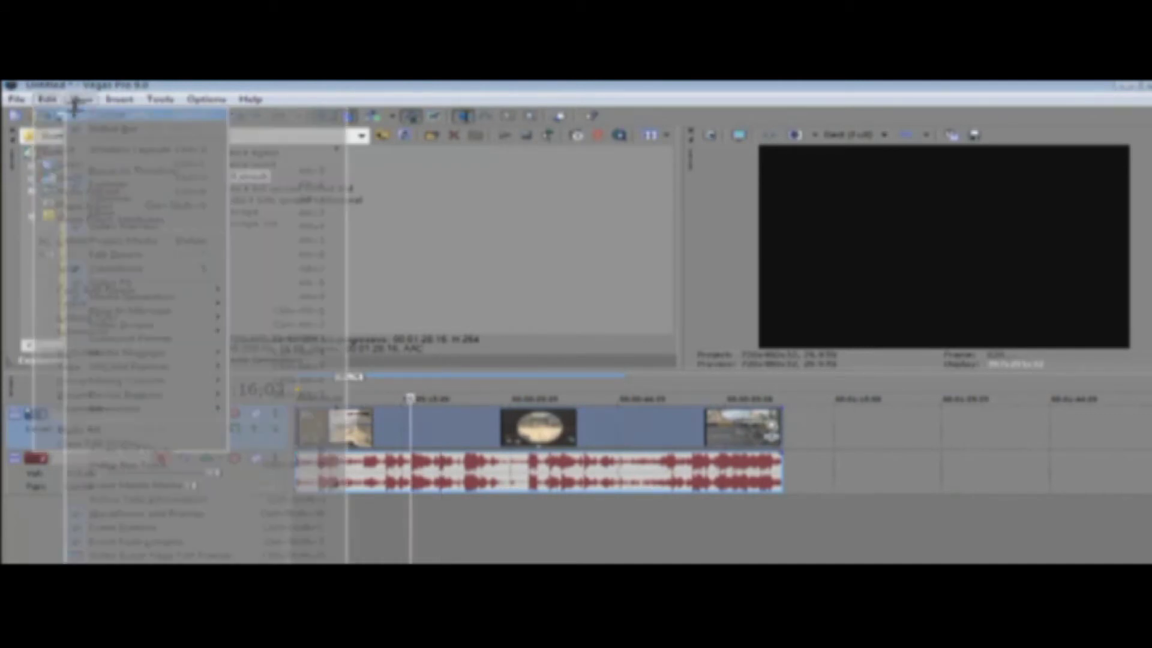
pyautogui.click(72, 114)
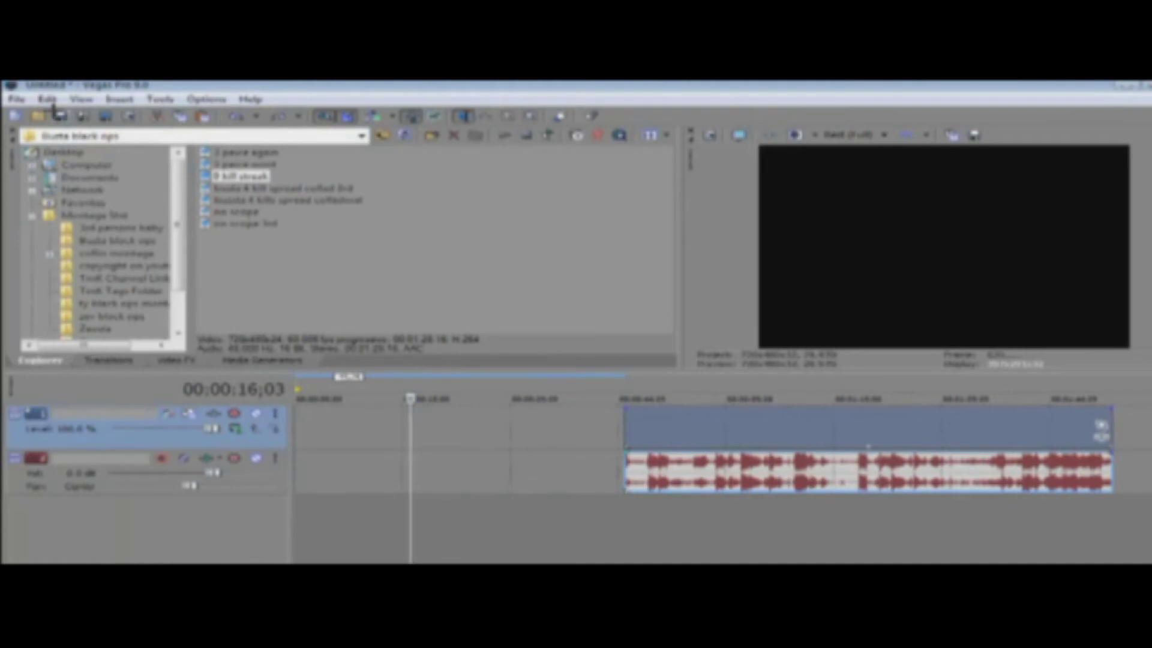
# Undo the recent edits to restore the full clip, then move the cursor to 00:00:21;17 and 00:00:27;12
pyautogui.click(48, 100)
pyautogui.click(53, 114)
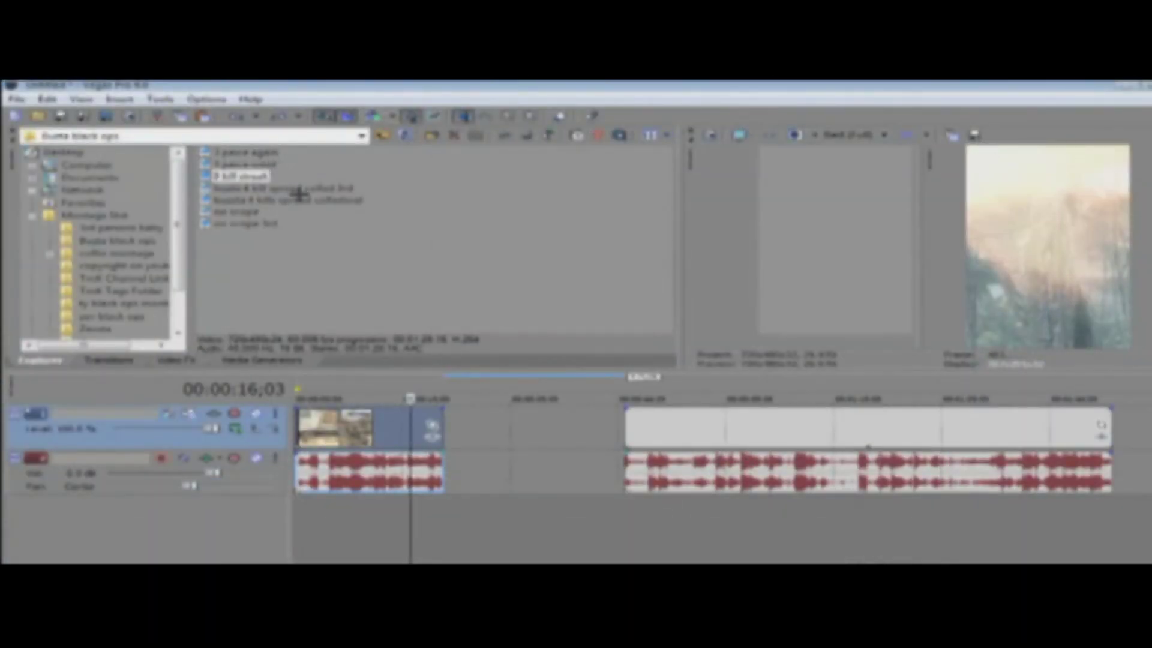
pyautogui.click(47, 98)
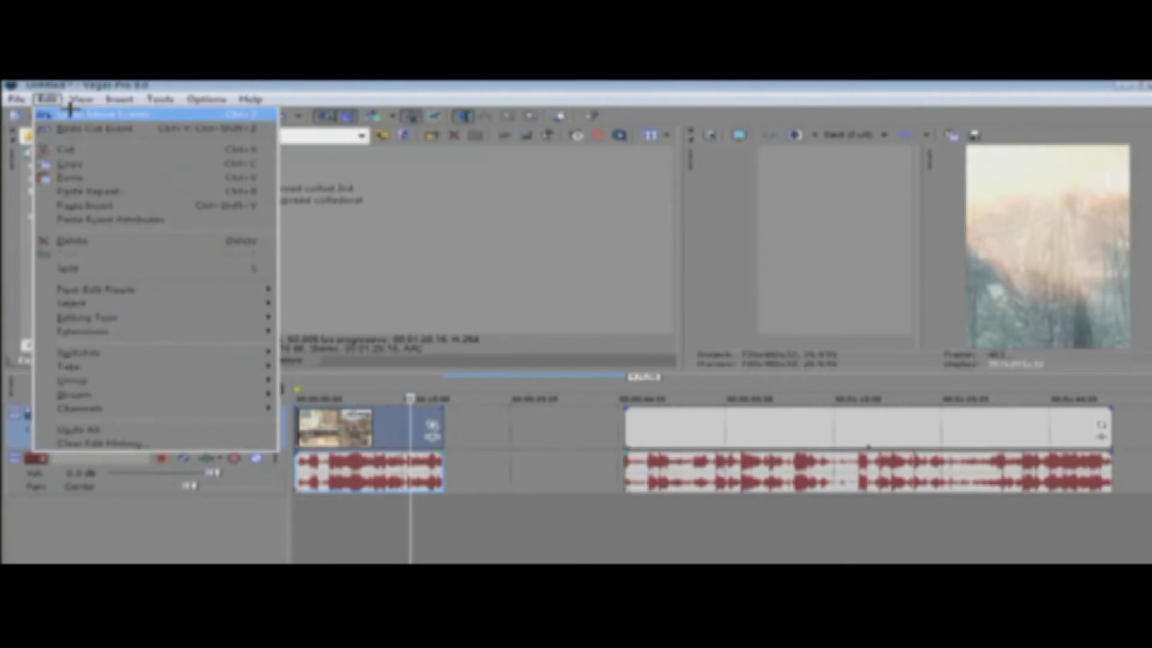
pyautogui.click(46, 98)
pyautogui.hotkey('ctrl', 'z')
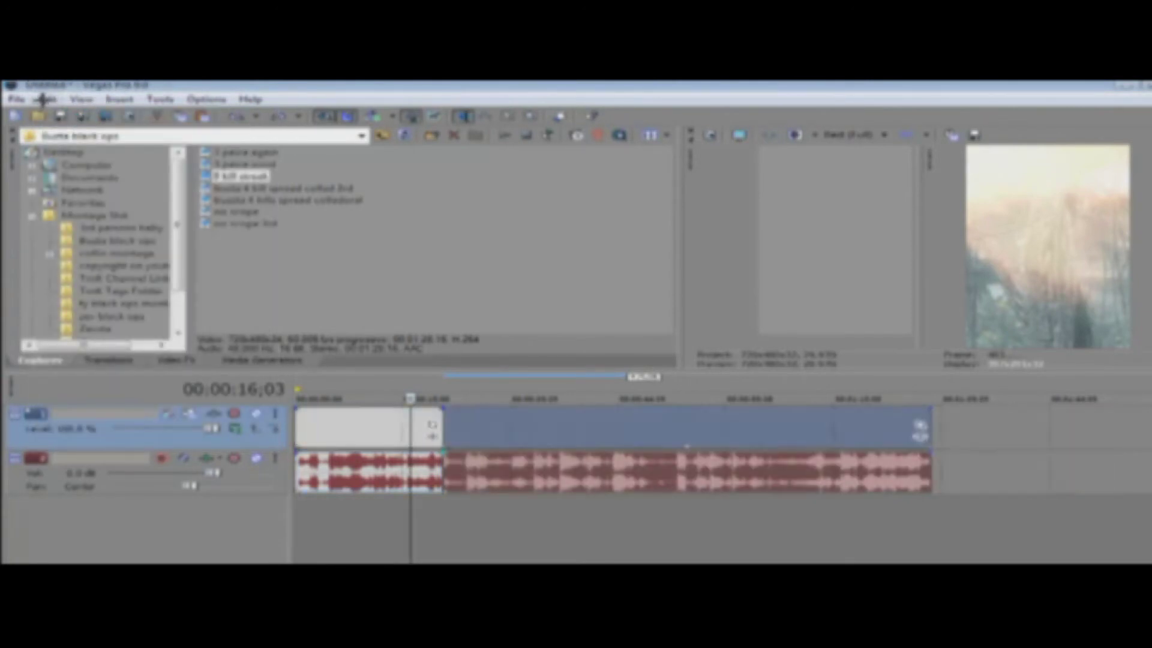
pyautogui.click(46, 98)
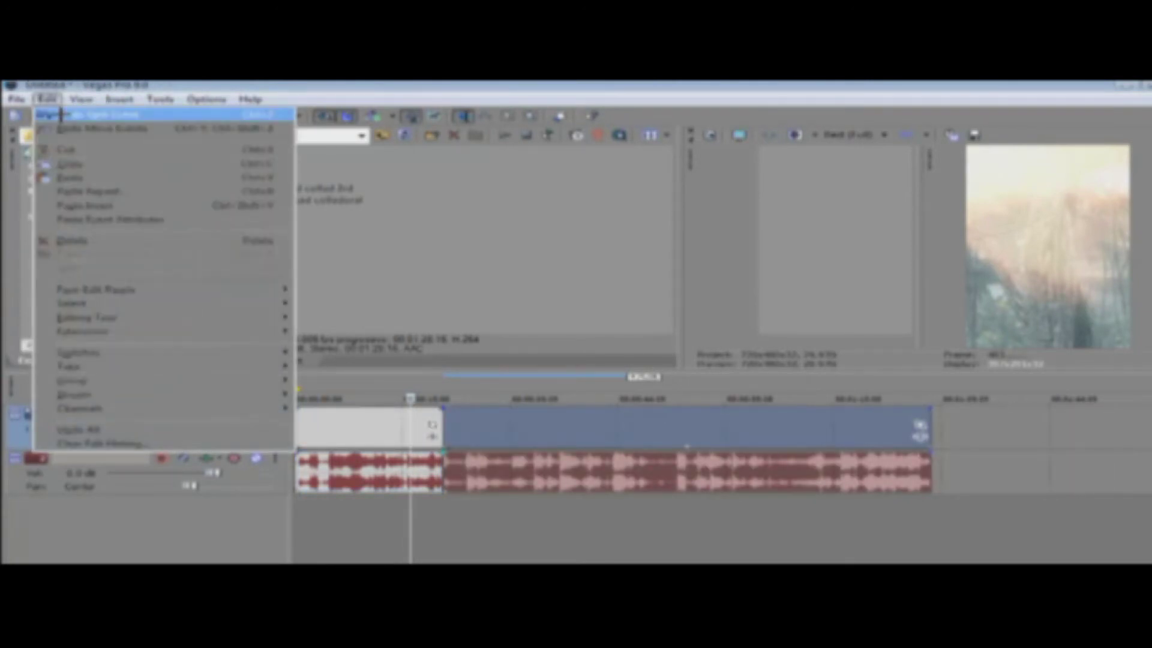
pyautogui.click(75, 118)
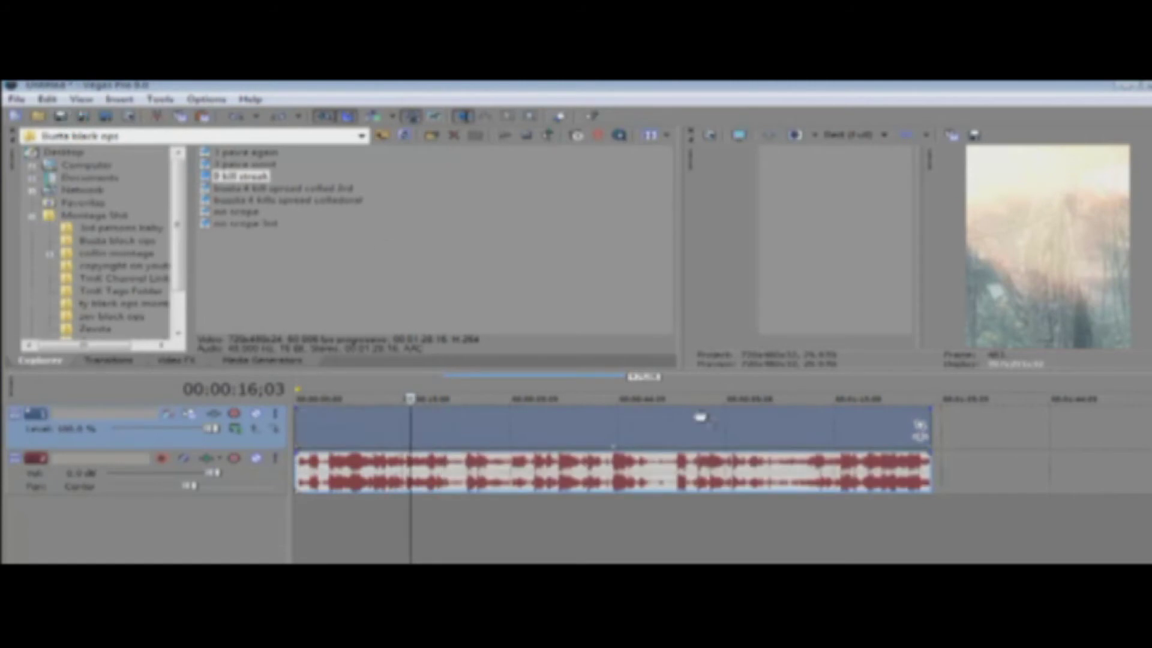
pyautogui.click(450, 390)
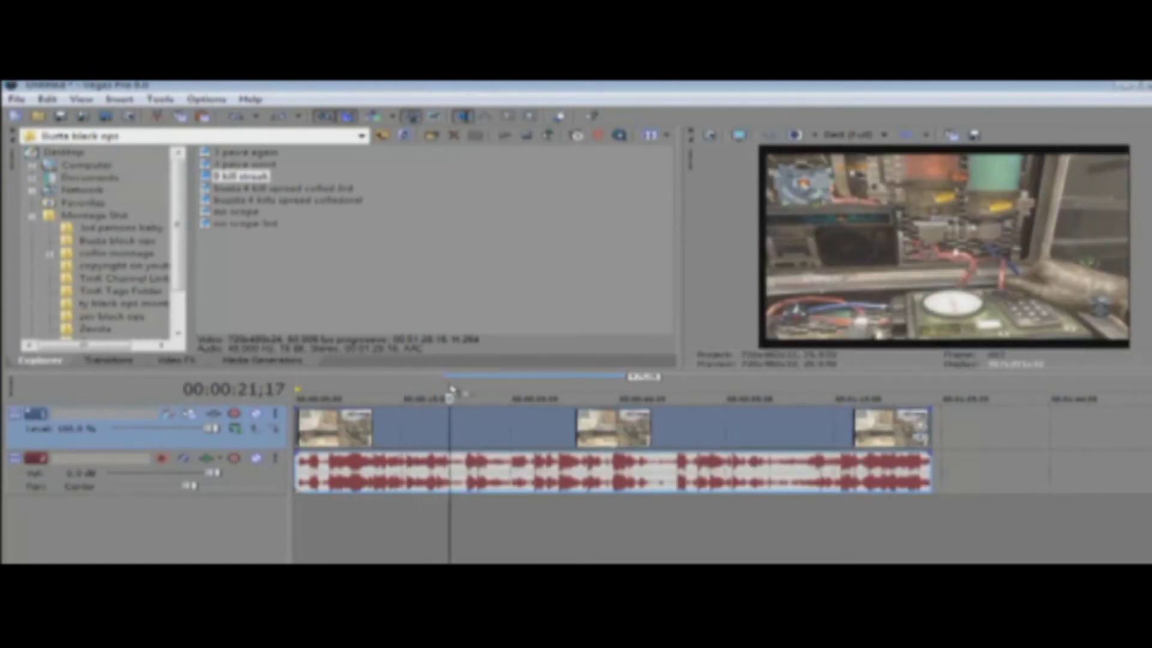
pyautogui.click(492, 394)
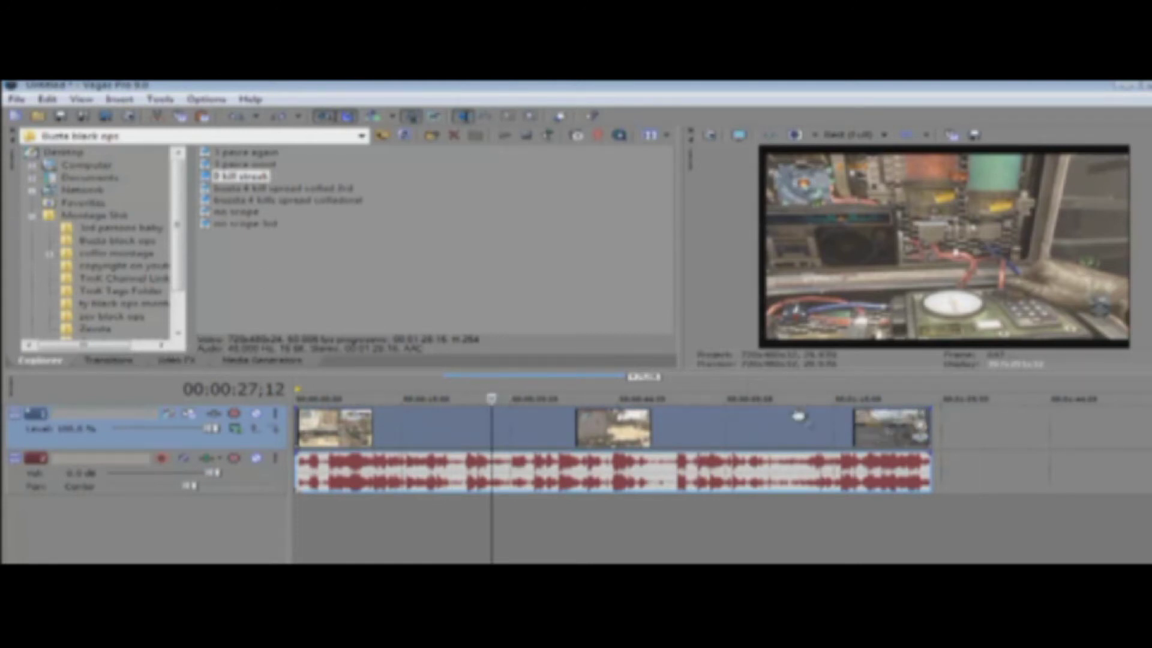
# Switch the preview quality to Draft (Auto), then to Best (Full)
pyautogui.click(861, 135)
pyautogui.moveTo(861, 152)
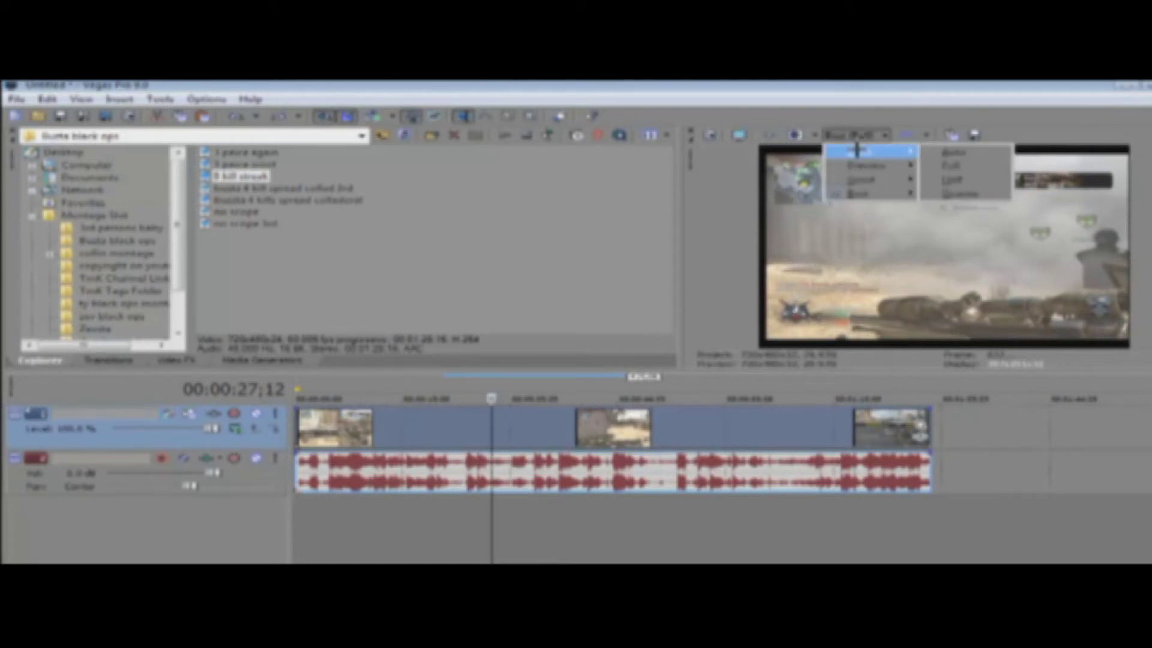
pyautogui.click(929, 153)
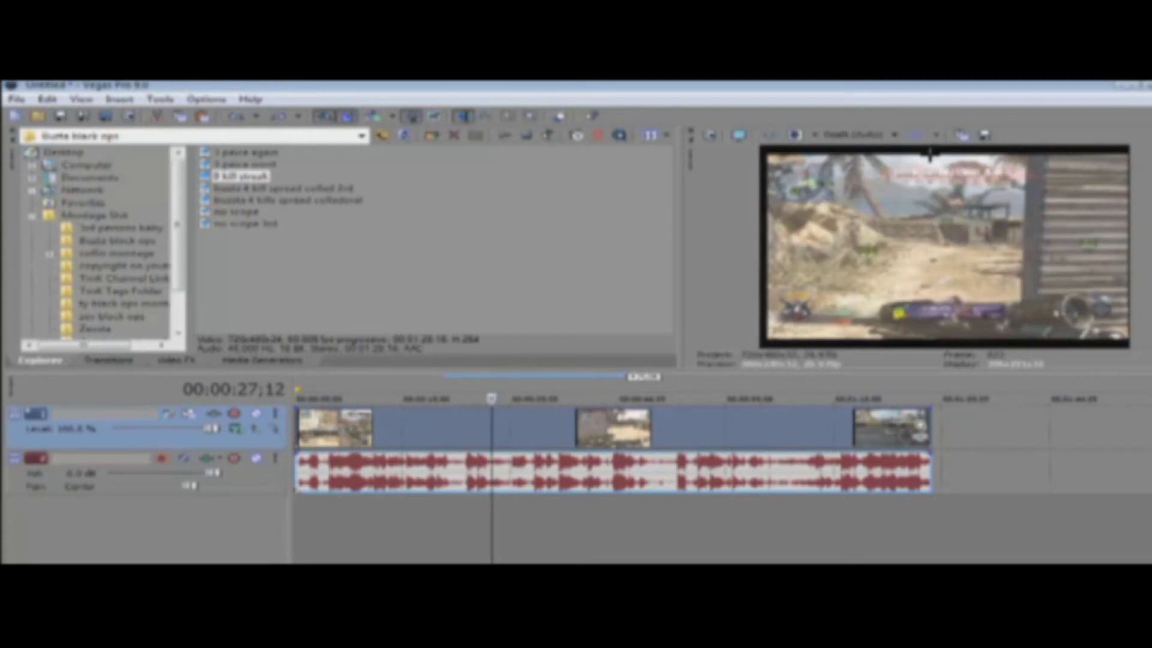
pyautogui.click(499, 396)
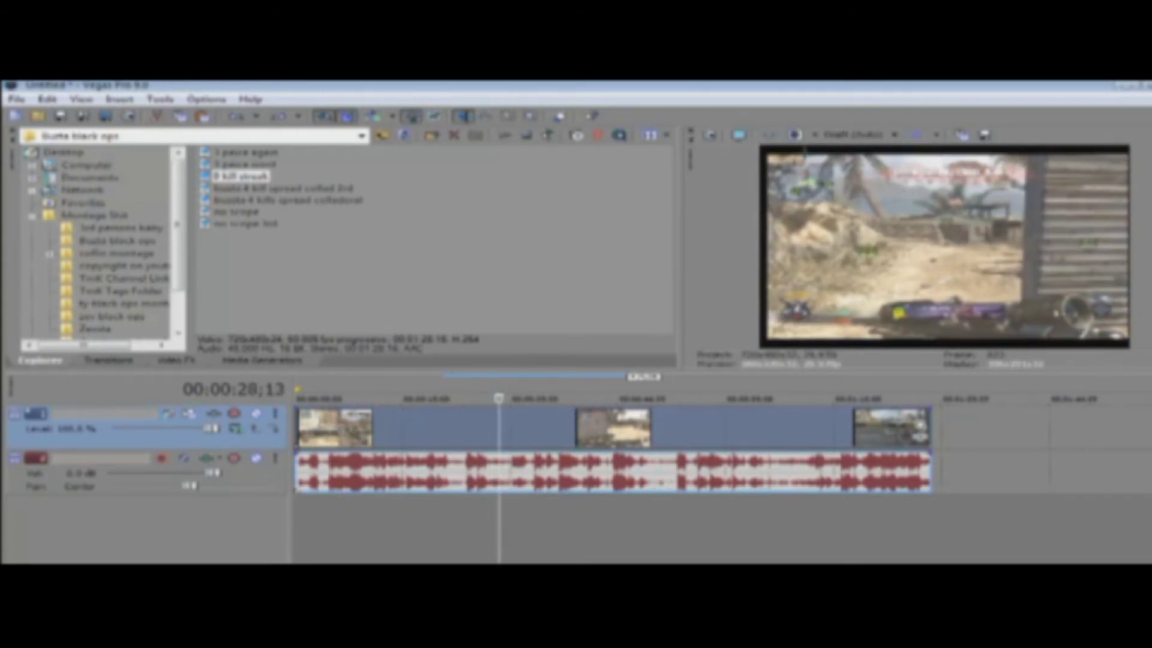
pyautogui.click(833, 134)
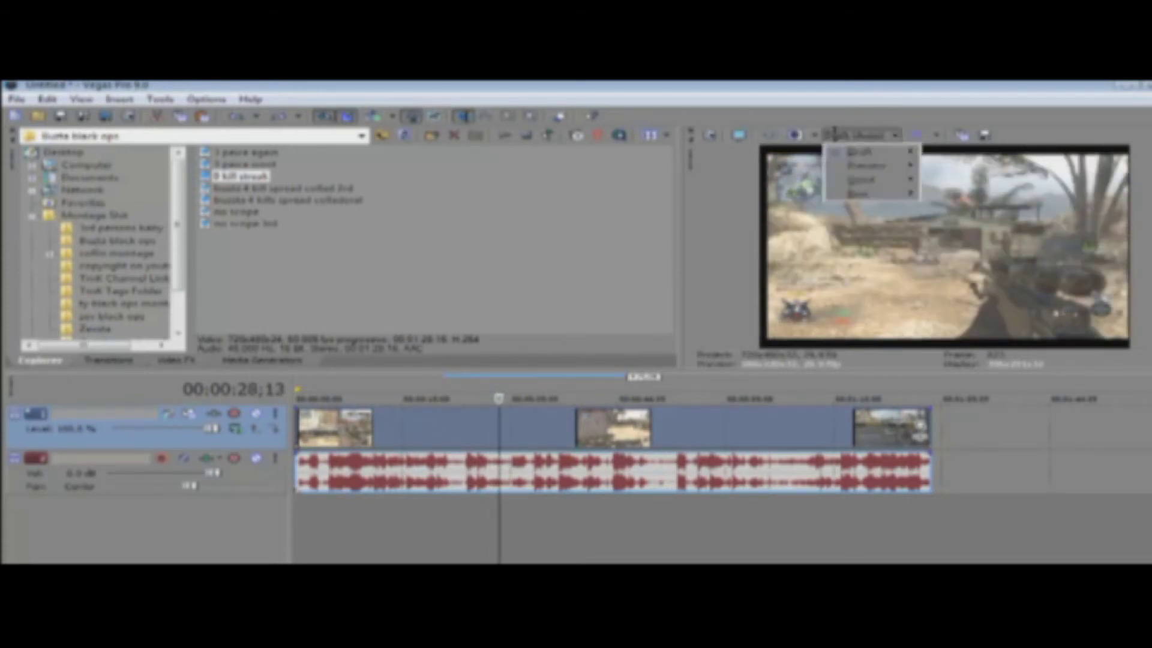
pyautogui.moveTo(876, 193)
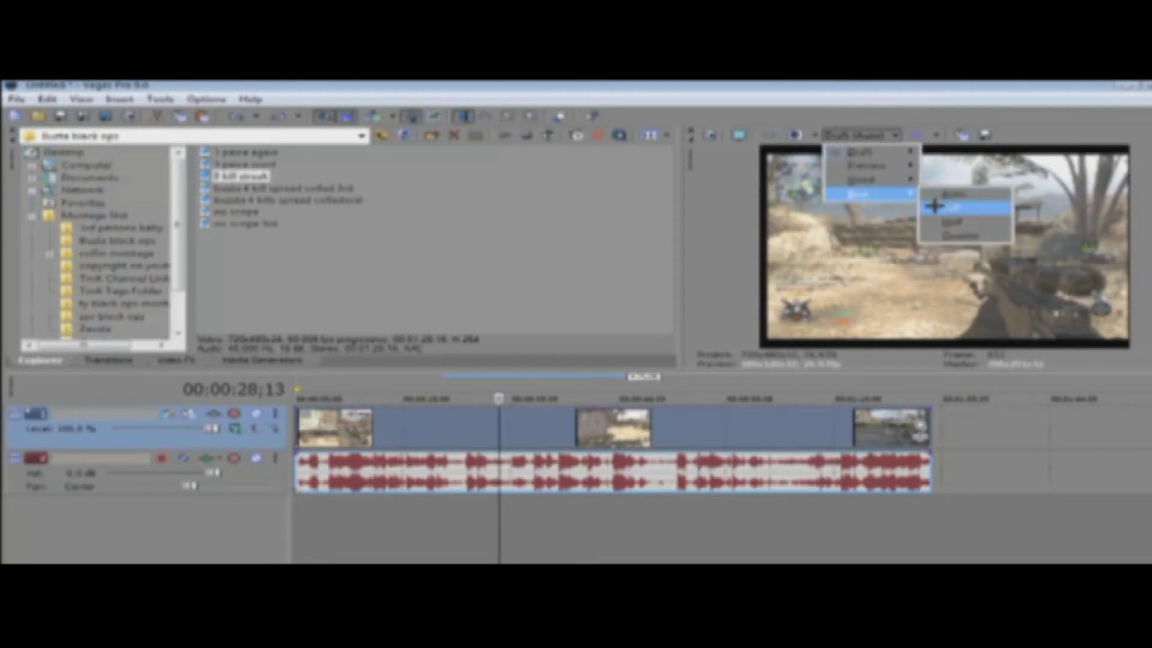
pyautogui.click(934, 206)
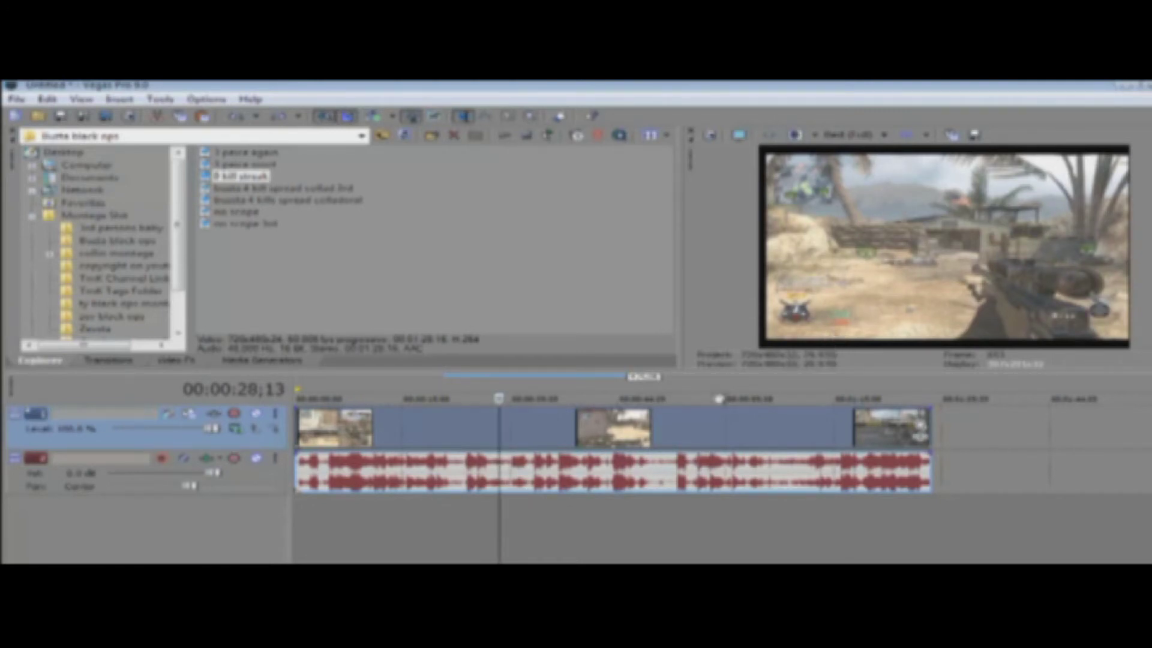
# Inspect the video event's properties and close them unchanged
pyautogui.rightClick(538, 424)
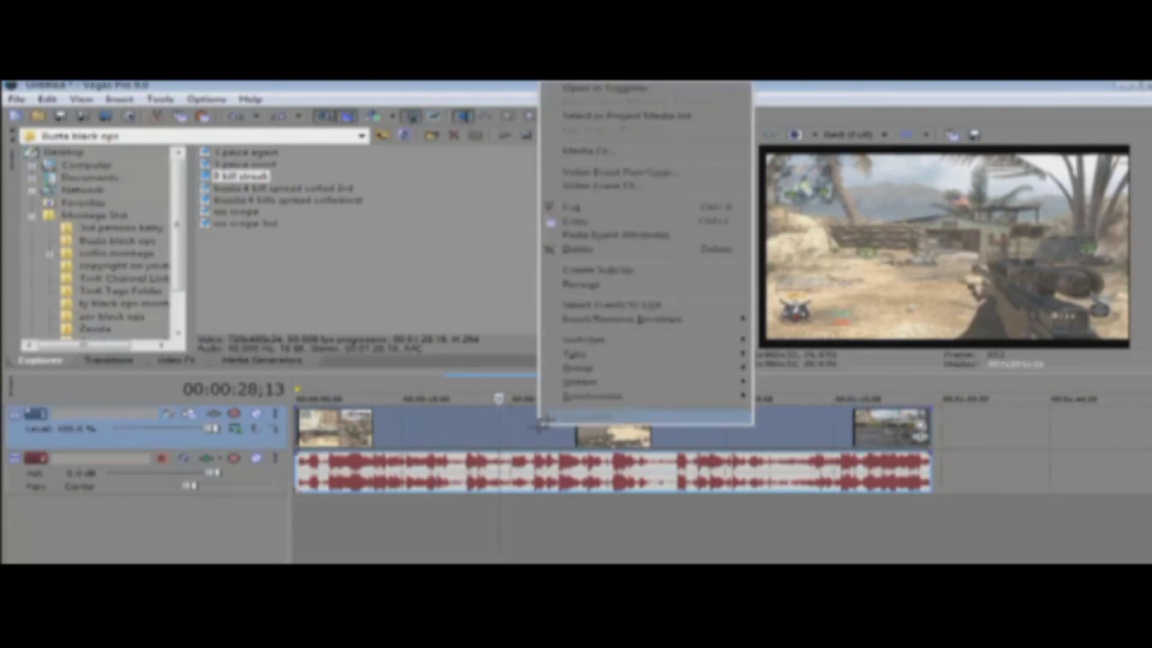
pyautogui.click(587, 415)
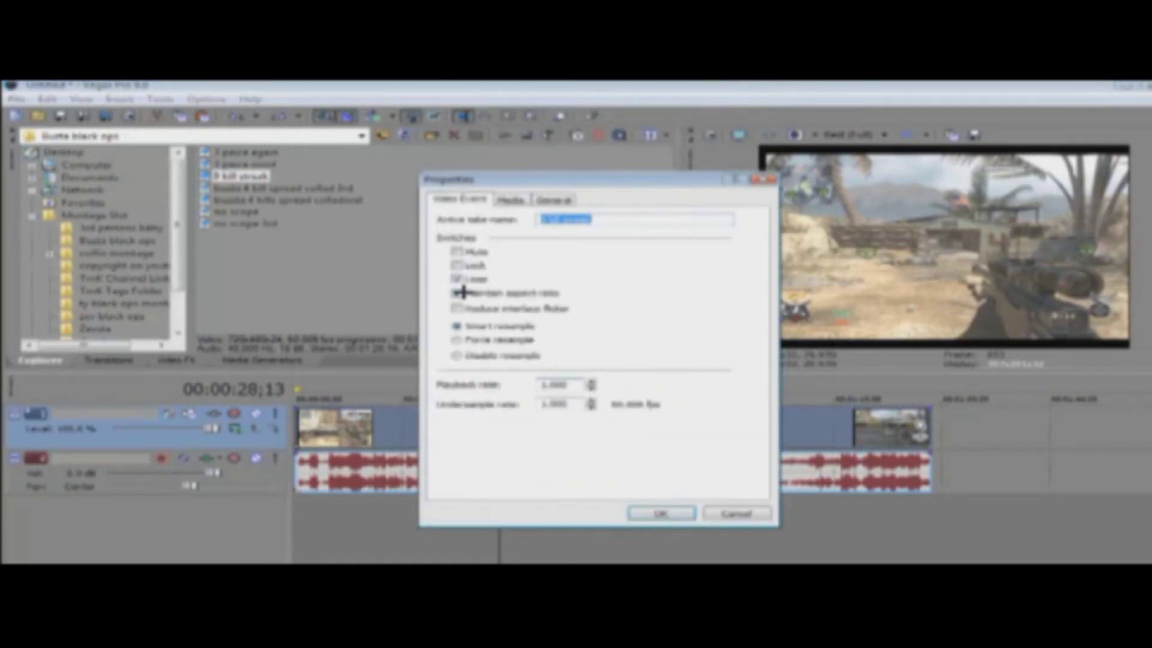
pyautogui.click(653, 514)
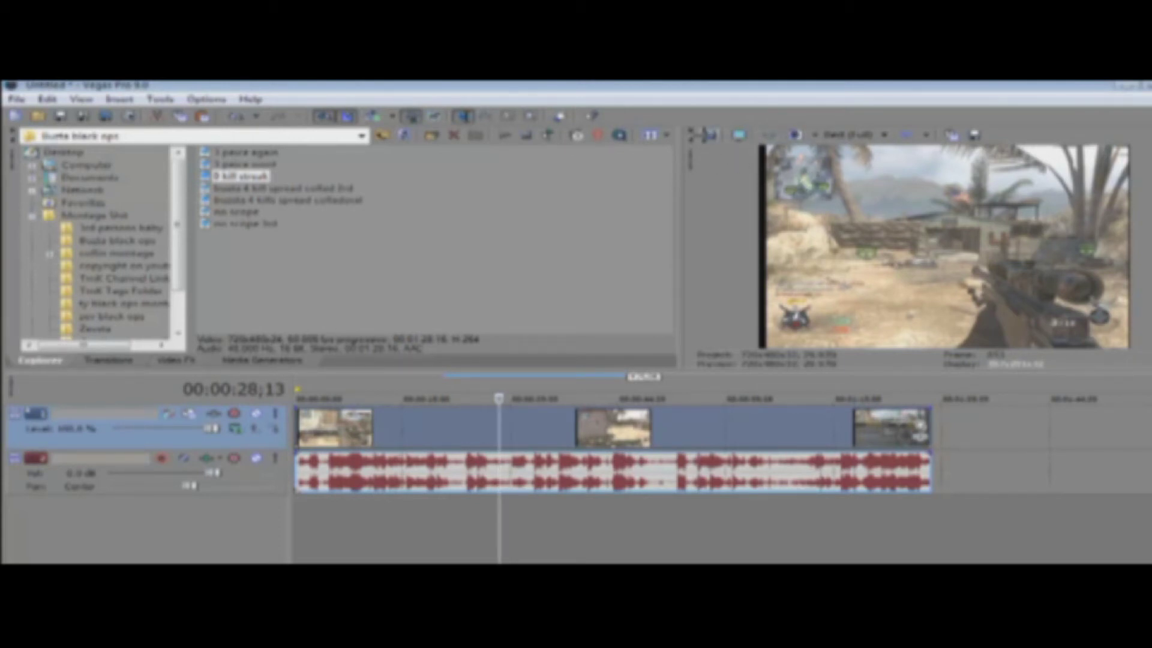
# Match the project video settings to the 9 kill streak clip and set the size to 1280x720
pyautogui.click(709, 135)
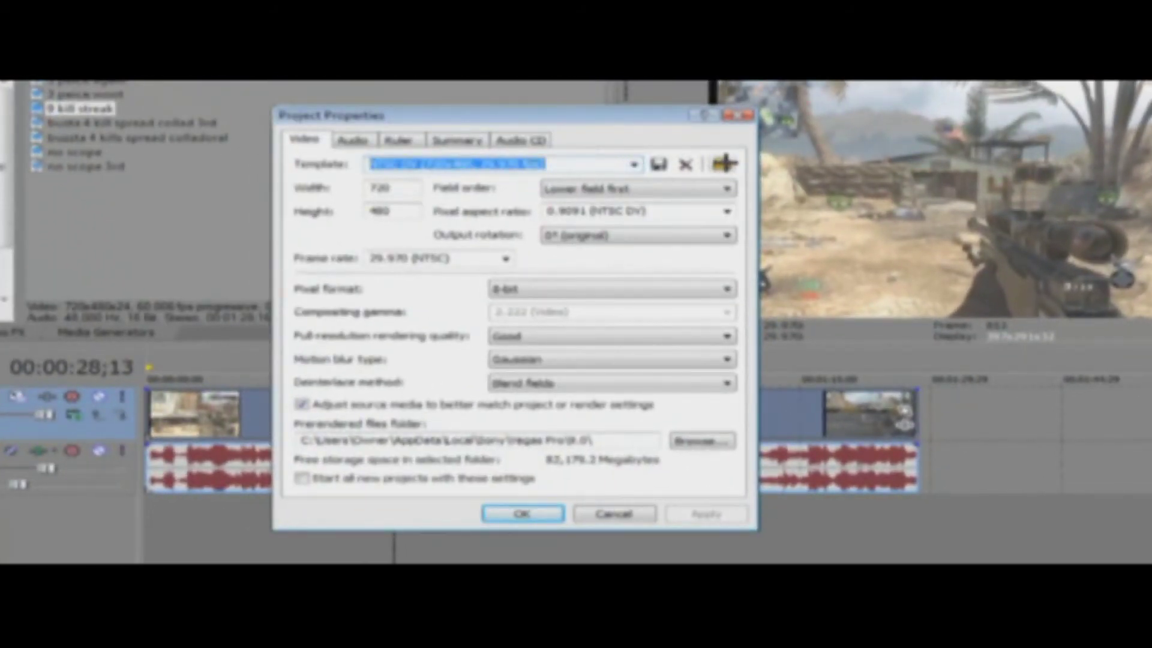
pyautogui.click(724, 163)
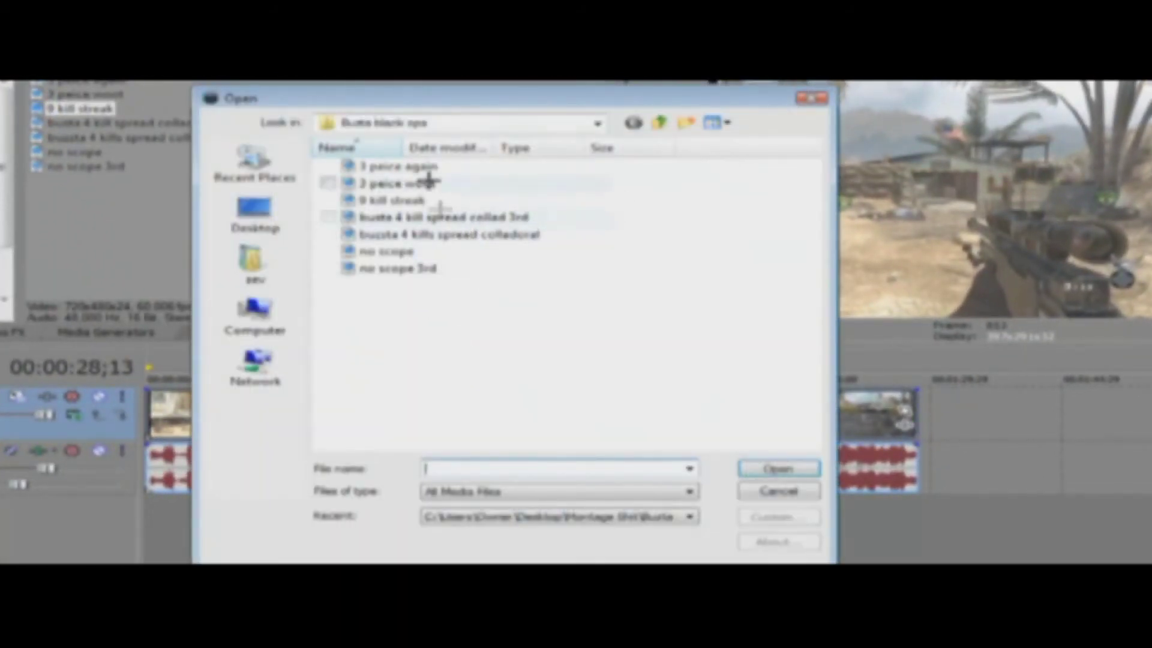
pyautogui.doubleClick(437, 199)
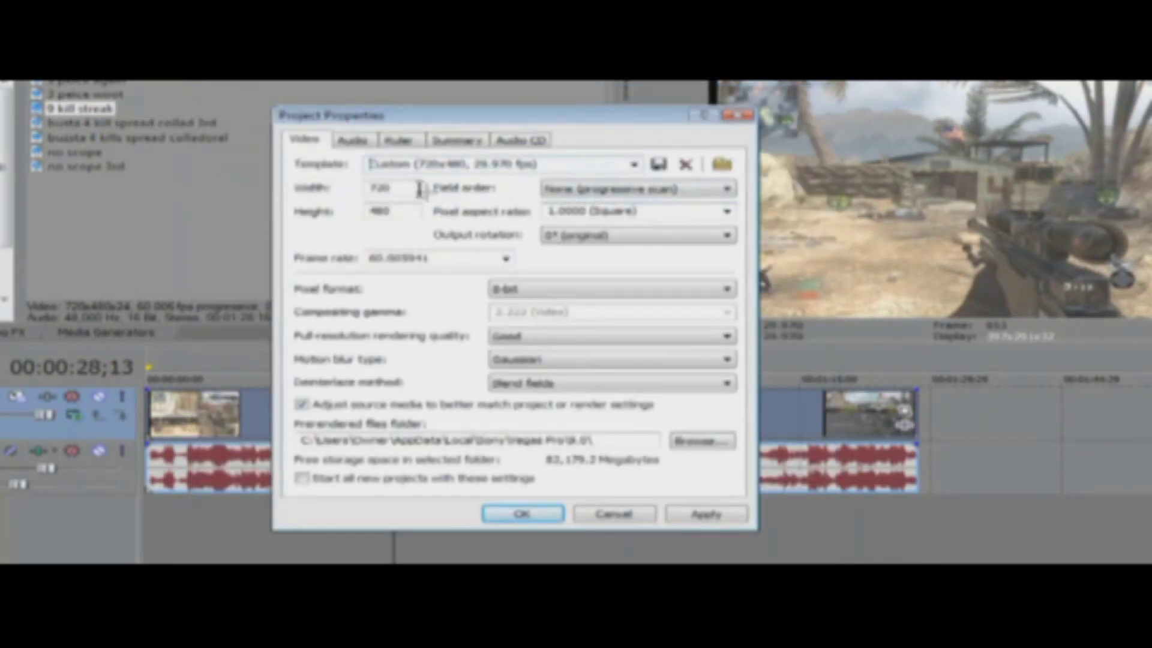
pyautogui.moveTo(419, 190); pyautogui.dragTo(345, 185)
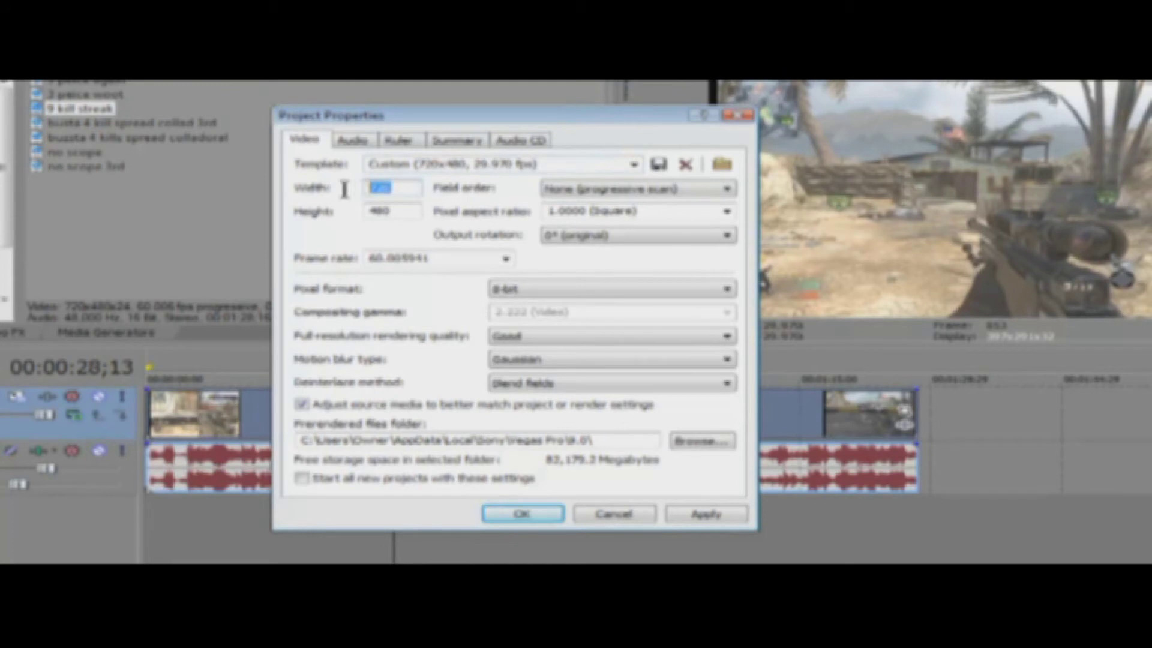
pyautogui.write('1280')
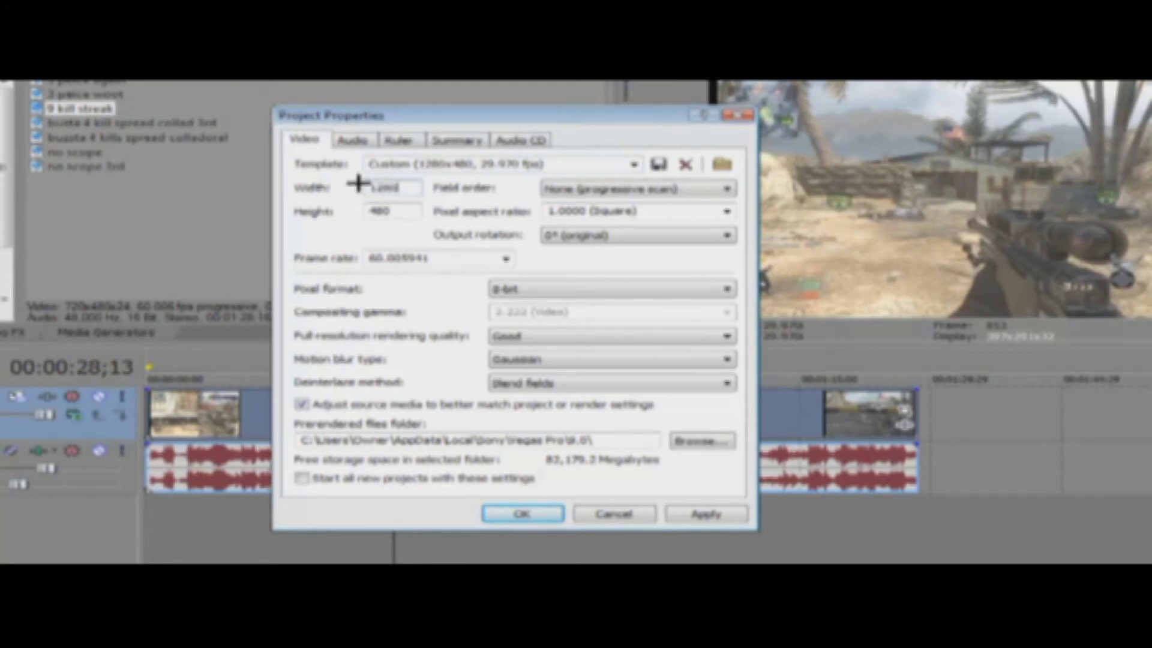
pyautogui.press('Tab')
pyautogui.write('720')
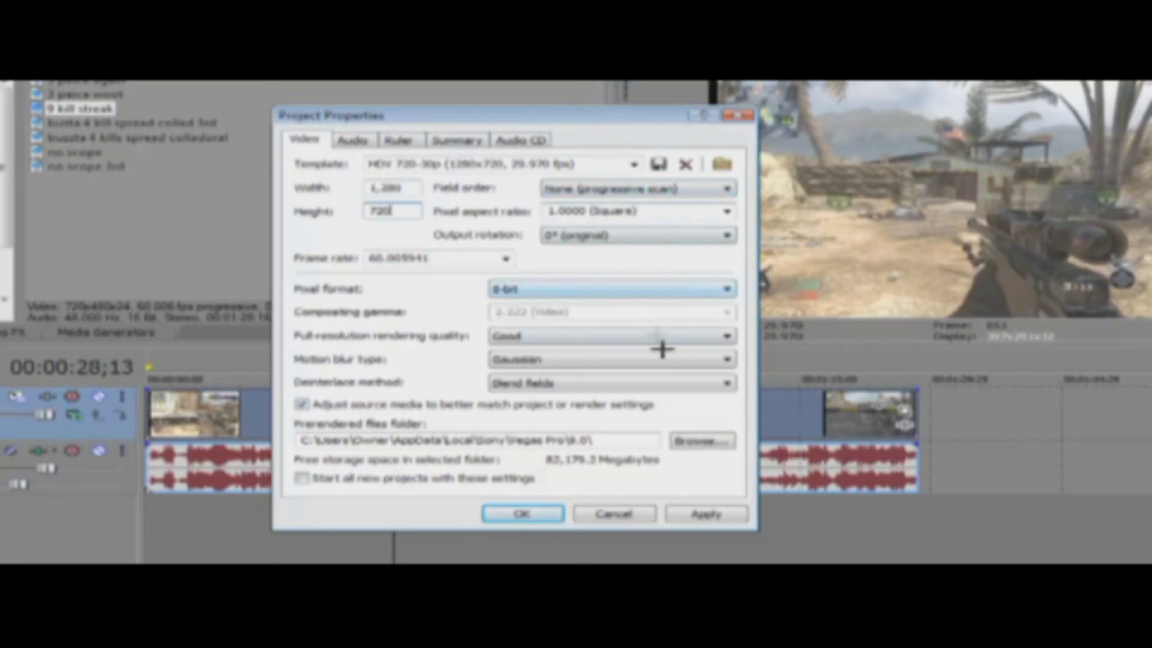
# Set rendering quality to Best and apply the new project settings
pyautogui.click(688, 336)
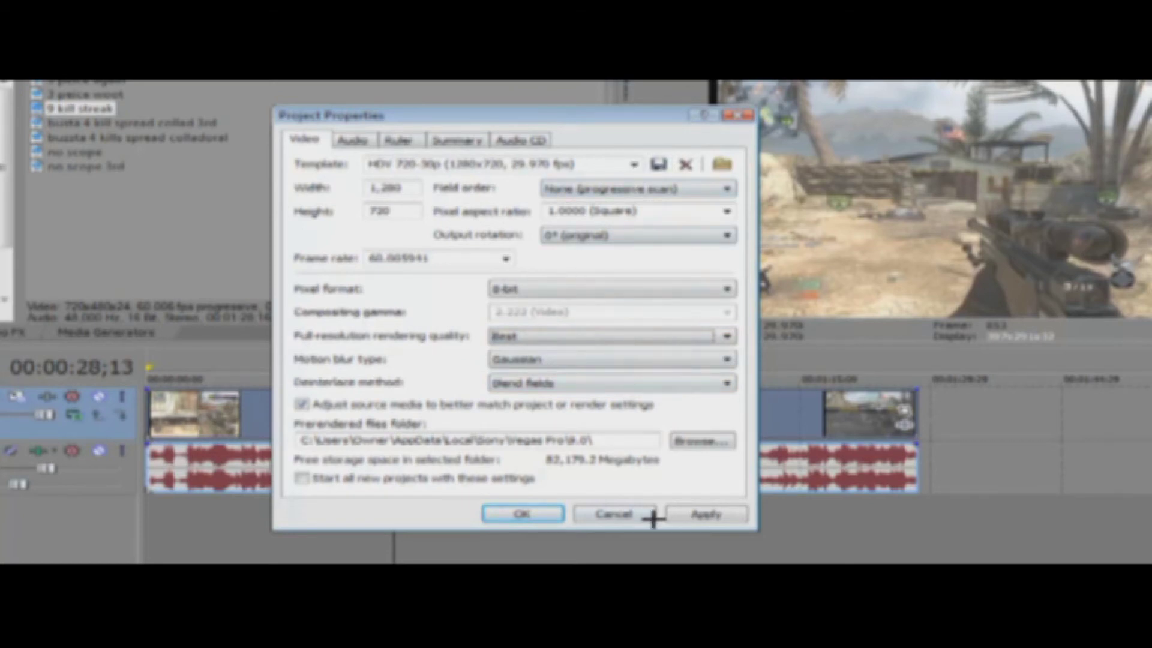
pyautogui.moveTo(634, 118); pyautogui.dragTo(601, 122)
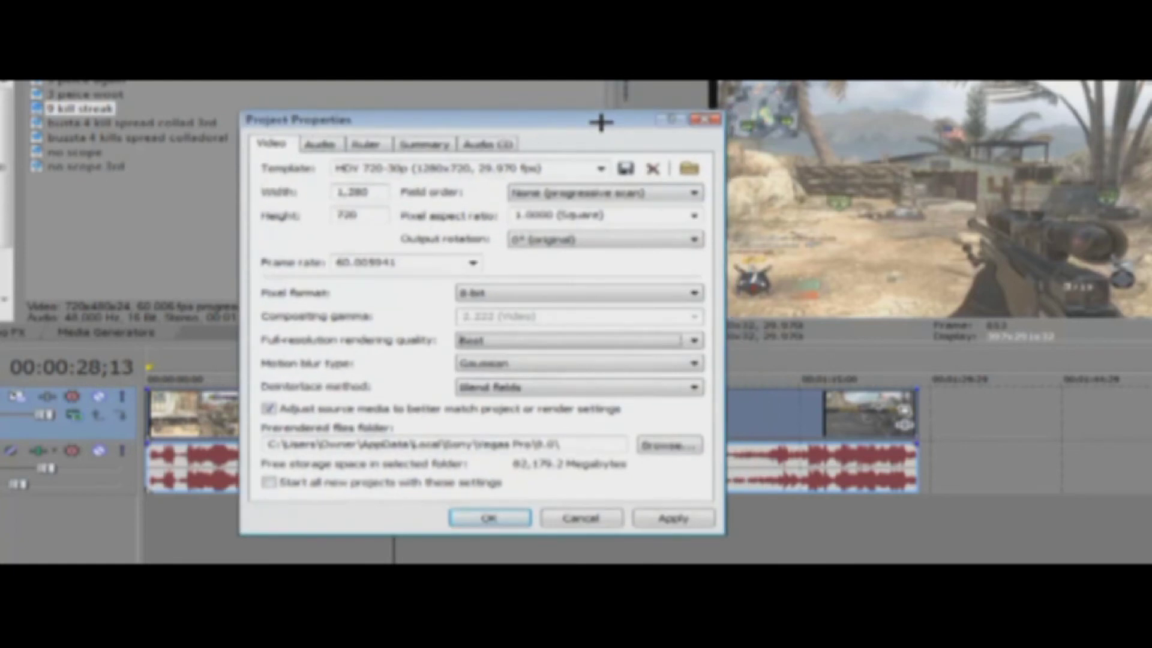
pyautogui.click(652, 517)
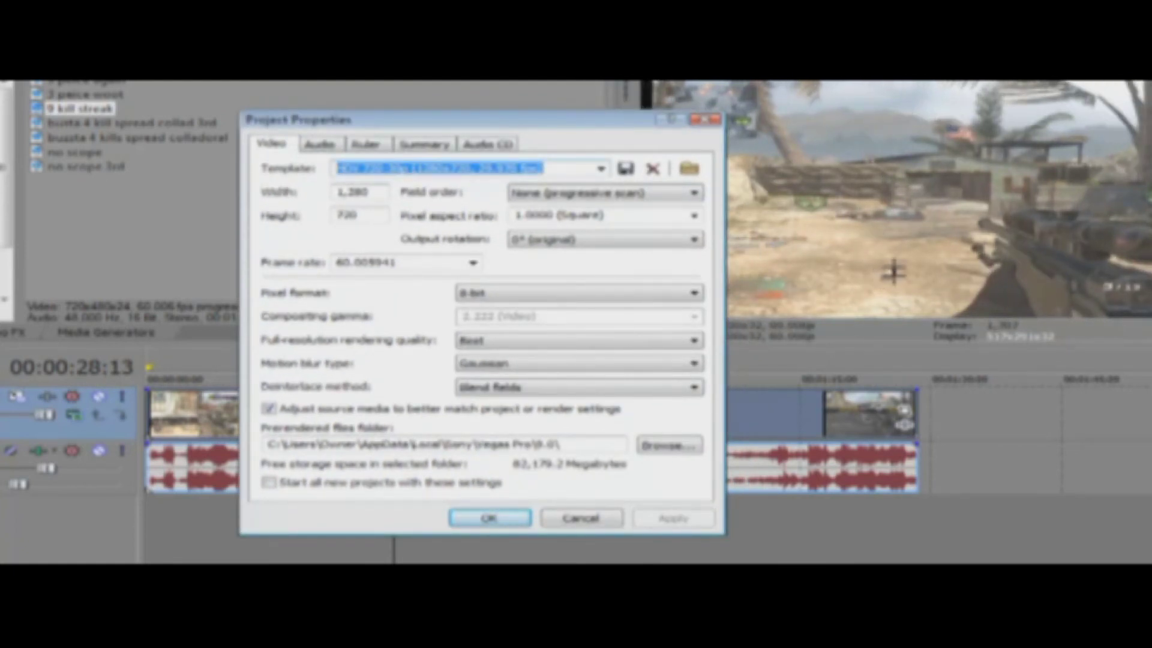
pyautogui.click(504, 518)
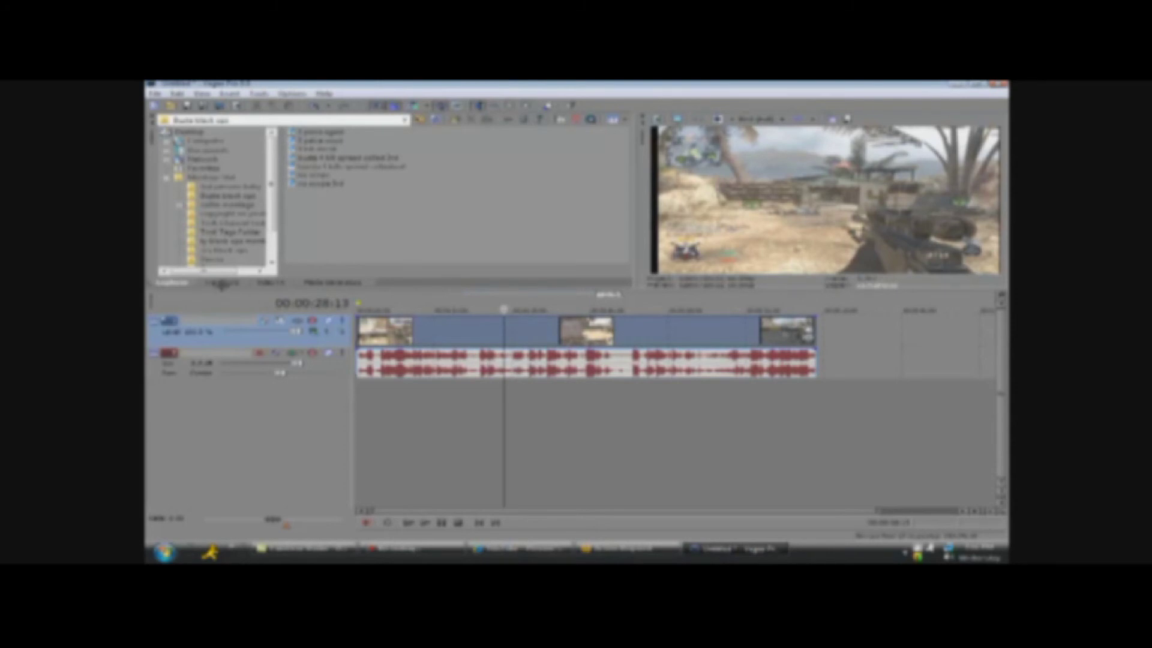
pyautogui.click(221, 283)
pyautogui.click(270, 282)
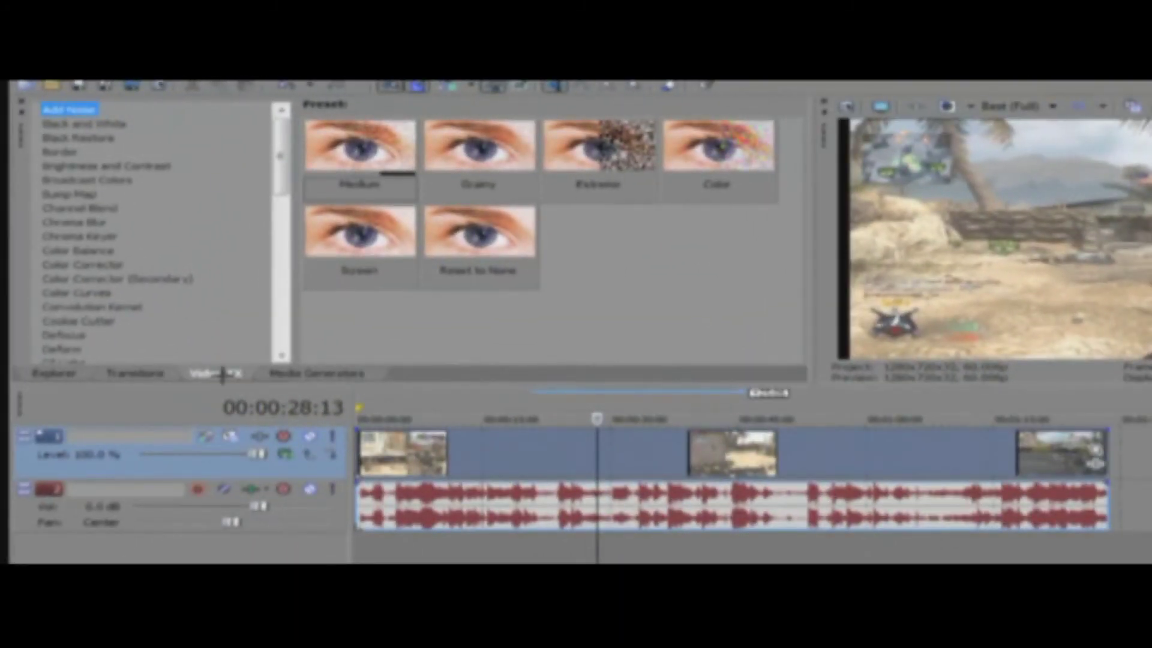
pyautogui.click(124, 373)
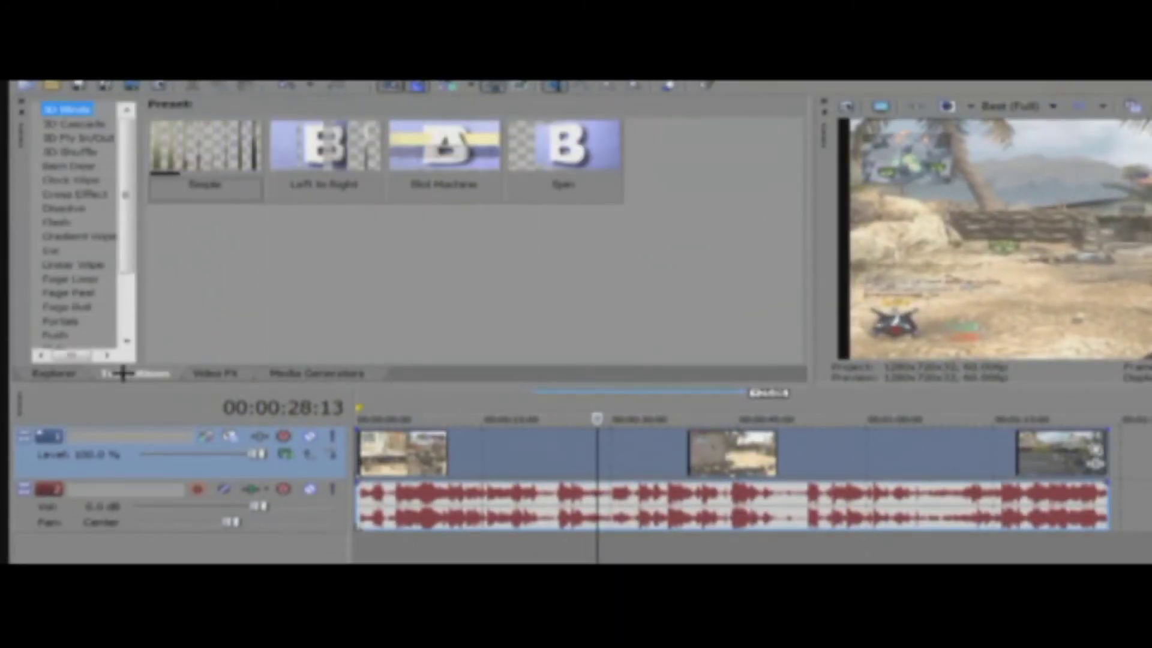
pyautogui.scroll(-5, 120, 300)
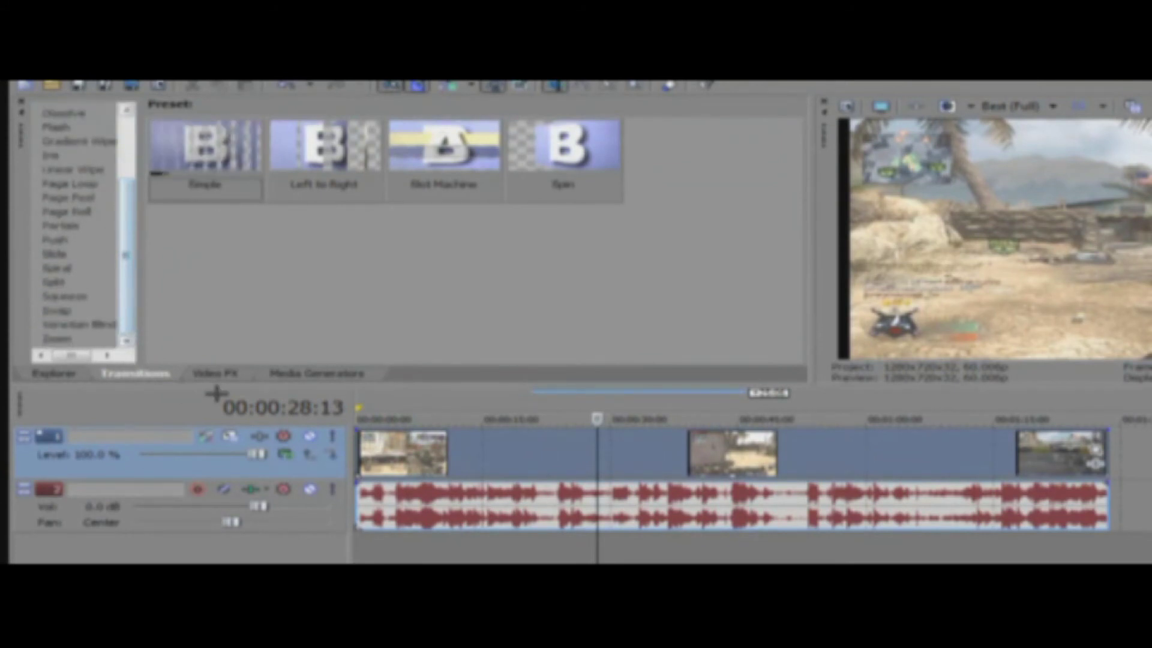
pyautogui.click(65, 309)
pyautogui.press('Up')
pyautogui.press('Up')
pyautogui.press('Up')
pyautogui.press('Up')
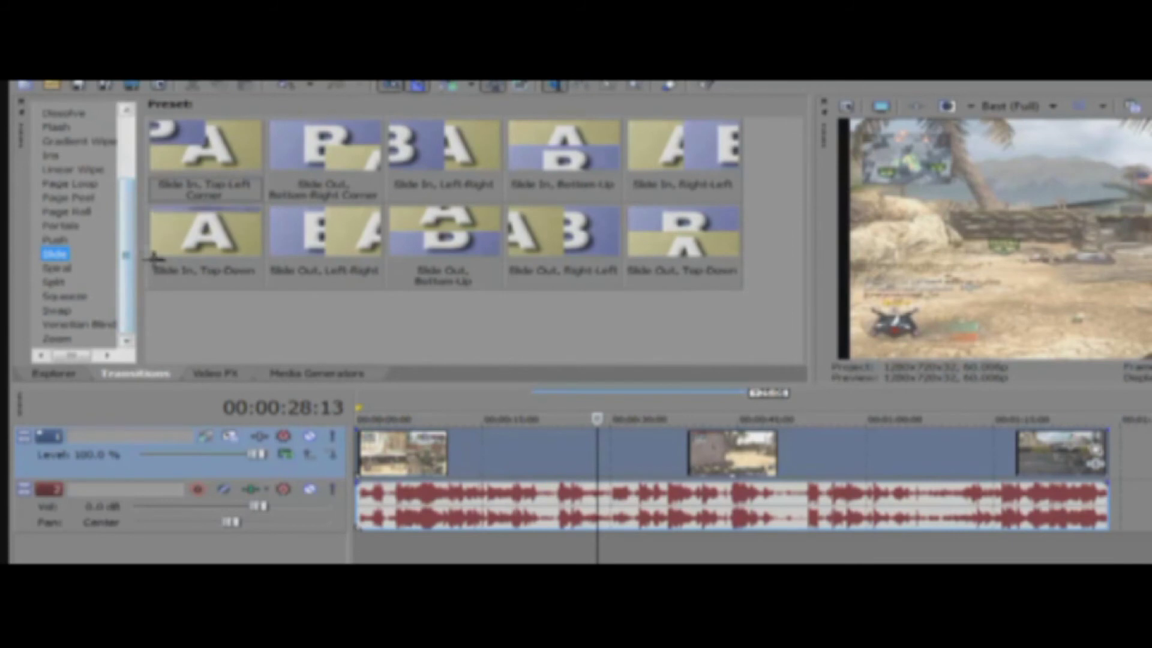
pyautogui.moveTo(128, 227); pyautogui.dragTo(129, 174)
pyautogui.click(71, 122)
pyautogui.click(68, 108)
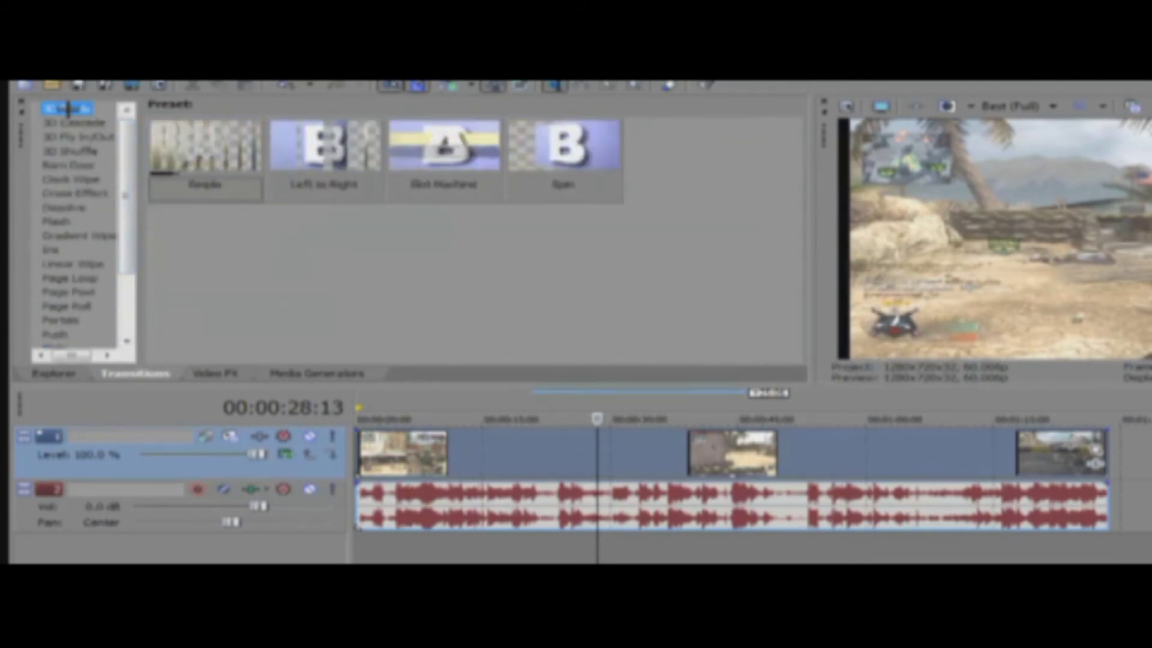
pyautogui.click(42, 166)
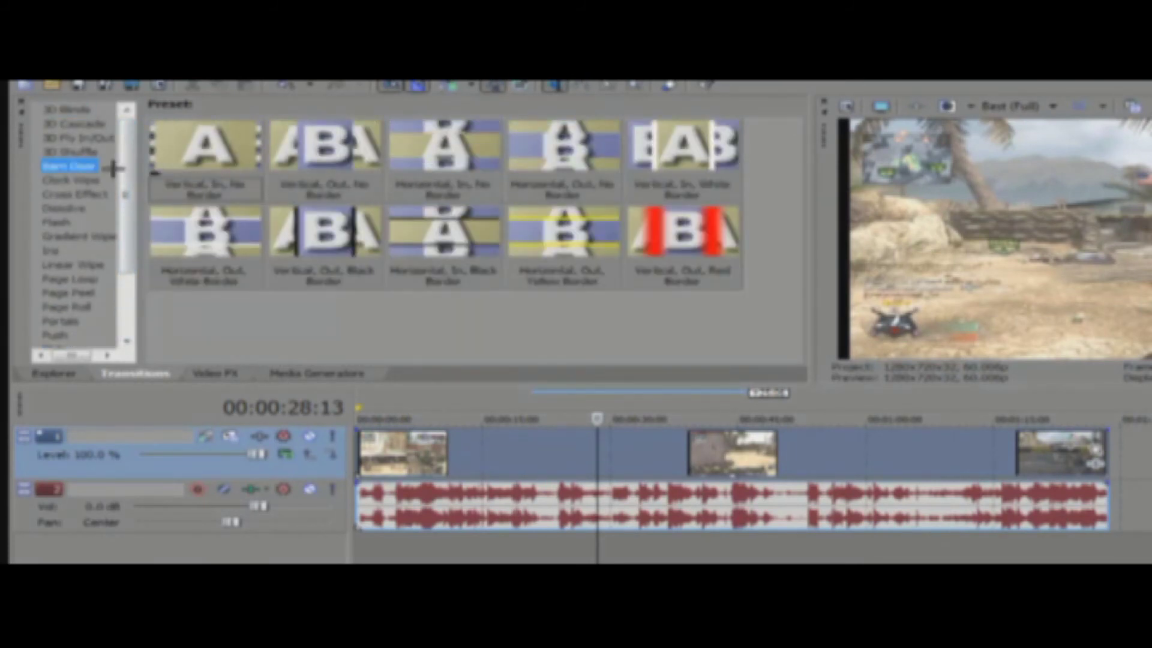
pyautogui.moveTo(126, 174); pyautogui.dragTo(126, 272)
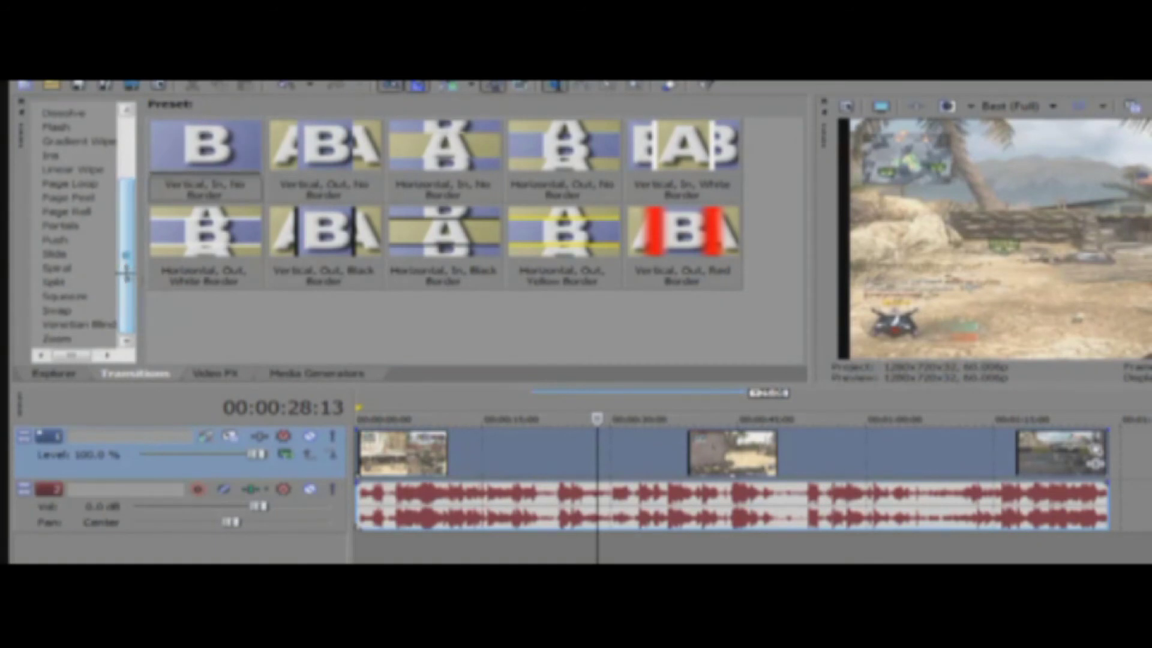
# Open Video FX and preview the Gaussian Blur, Threshold, Swirl, Starburst and Lens Flare presets
pyautogui.click(212, 372)
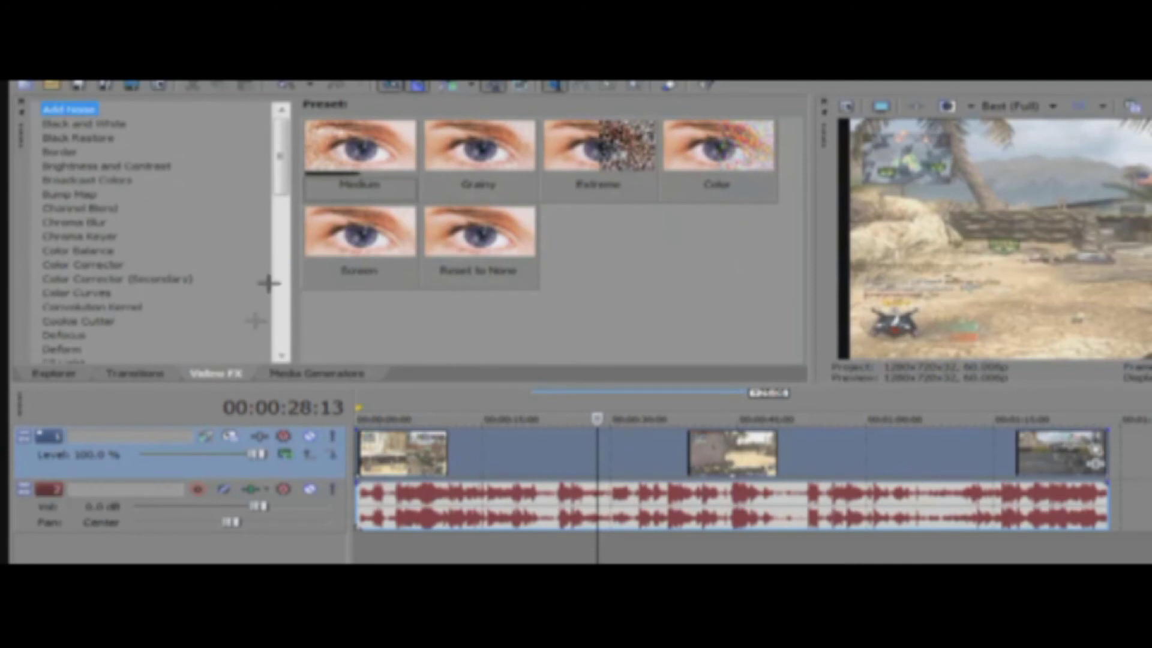
pyautogui.moveTo(277, 174); pyautogui.dragTo(275, 216)
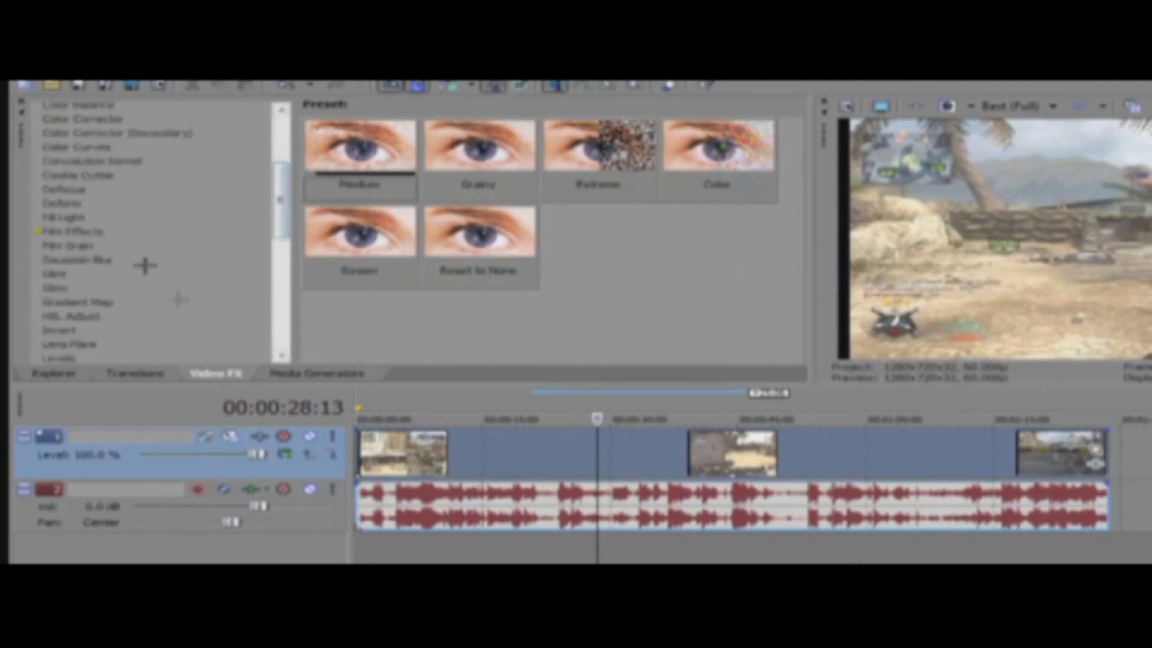
pyautogui.click(105, 258)
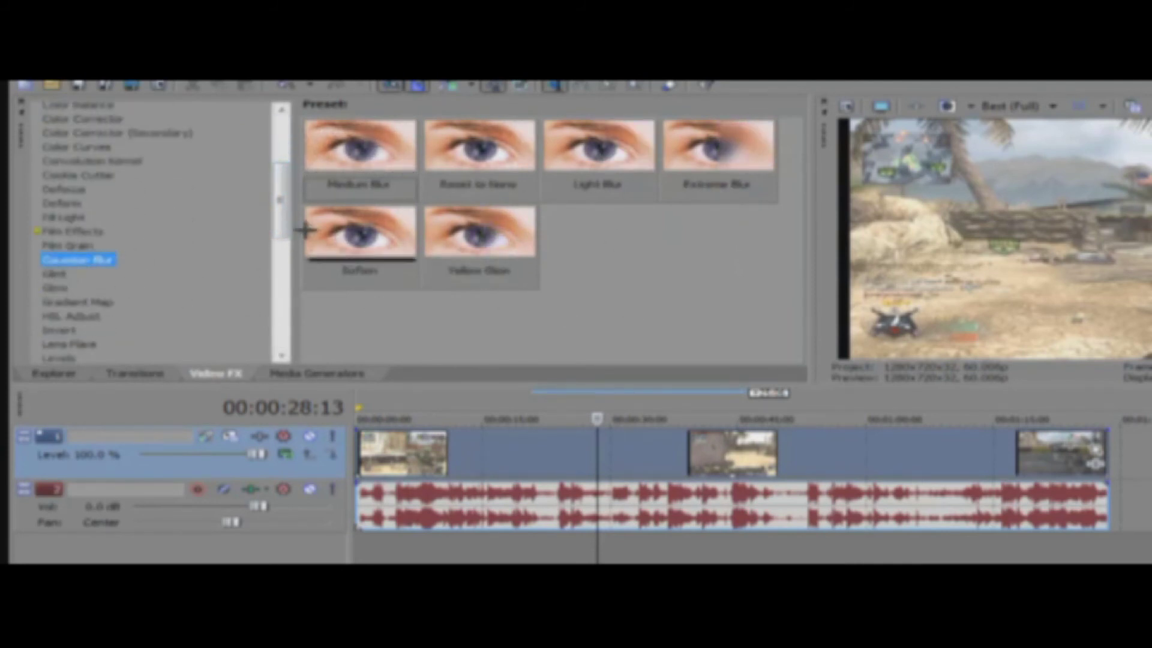
pyautogui.scroll(-8, 257, 319)
pyautogui.click(66, 295)
pyautogui.click(55, 281)
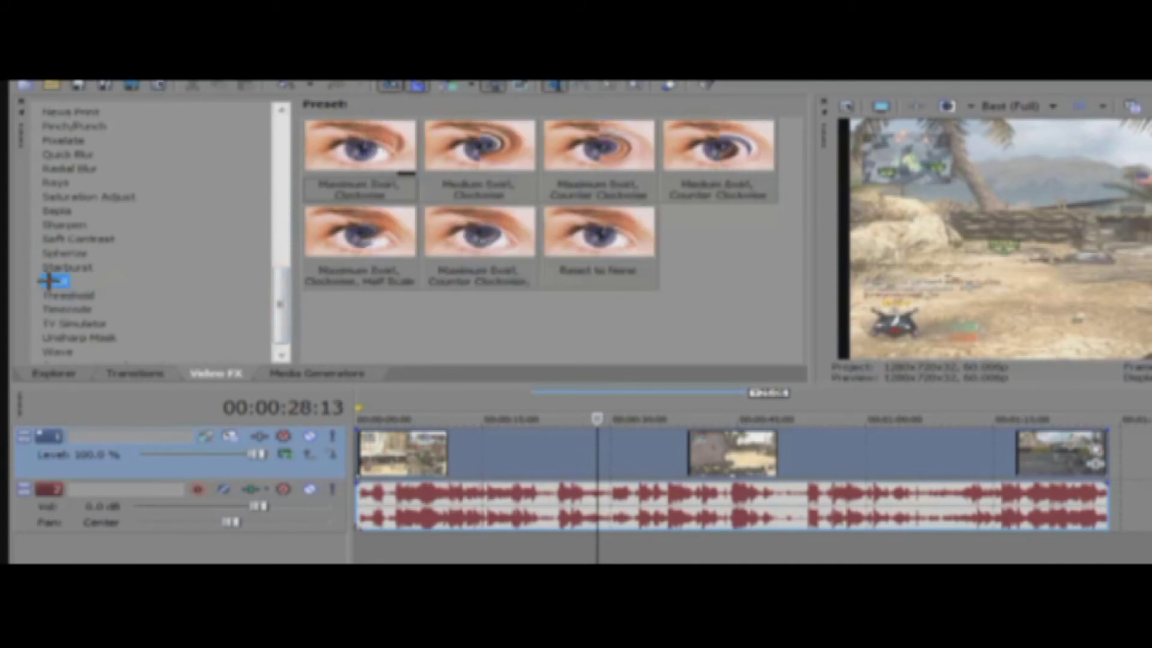
pyautogui.click(66, 267)
pyautogui.scroll(5, 285, 224)
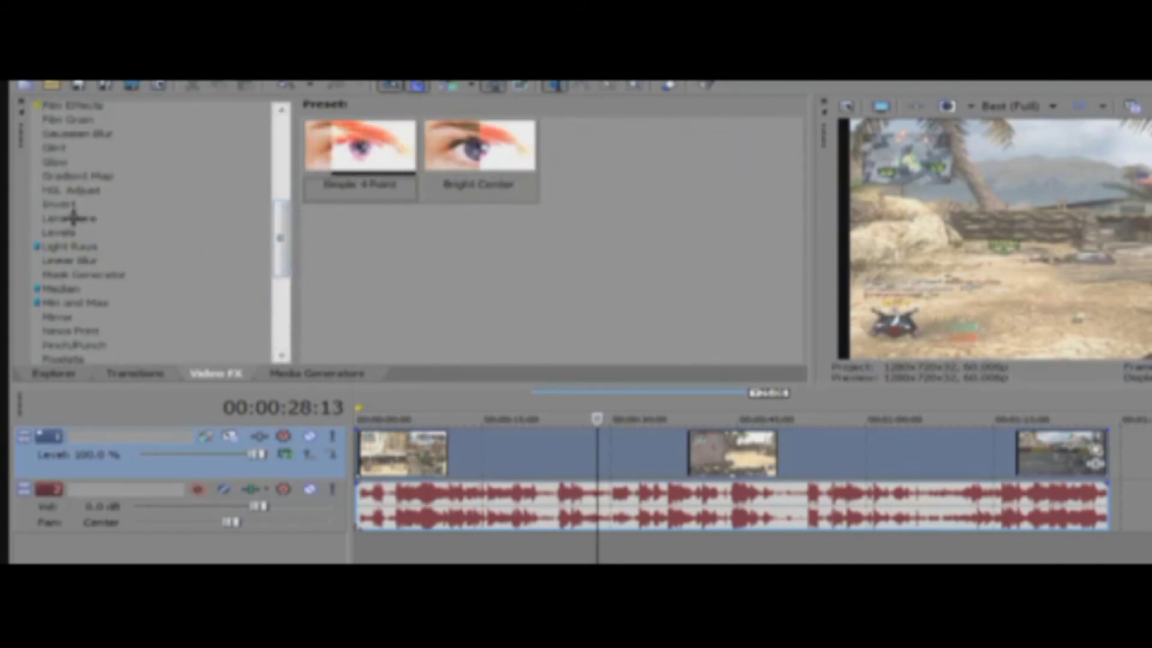
pyautogui.click(71, 218)
pyautogui.moveTo(274, 221); pyautogui.dragTo(275, 121)
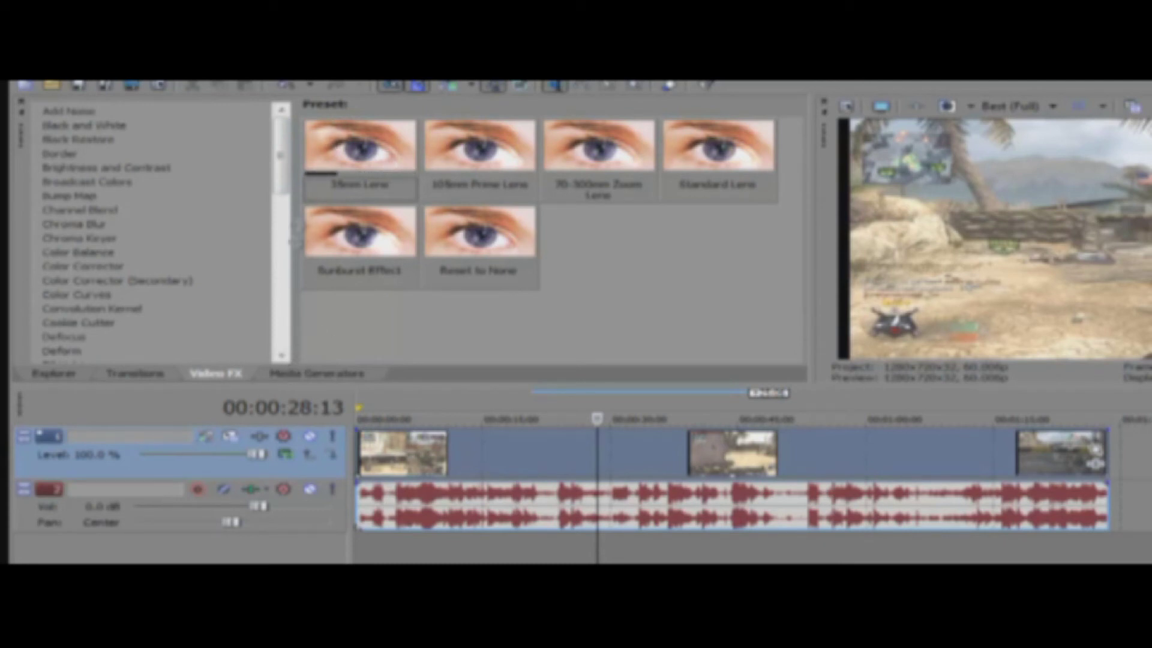
# Place the Text generator's Default Text preset at the start of the video track
pyautogui.moveTo(275, 170); pyautogui.dragTo(277, 192)
pyautogui.click(298, 372)
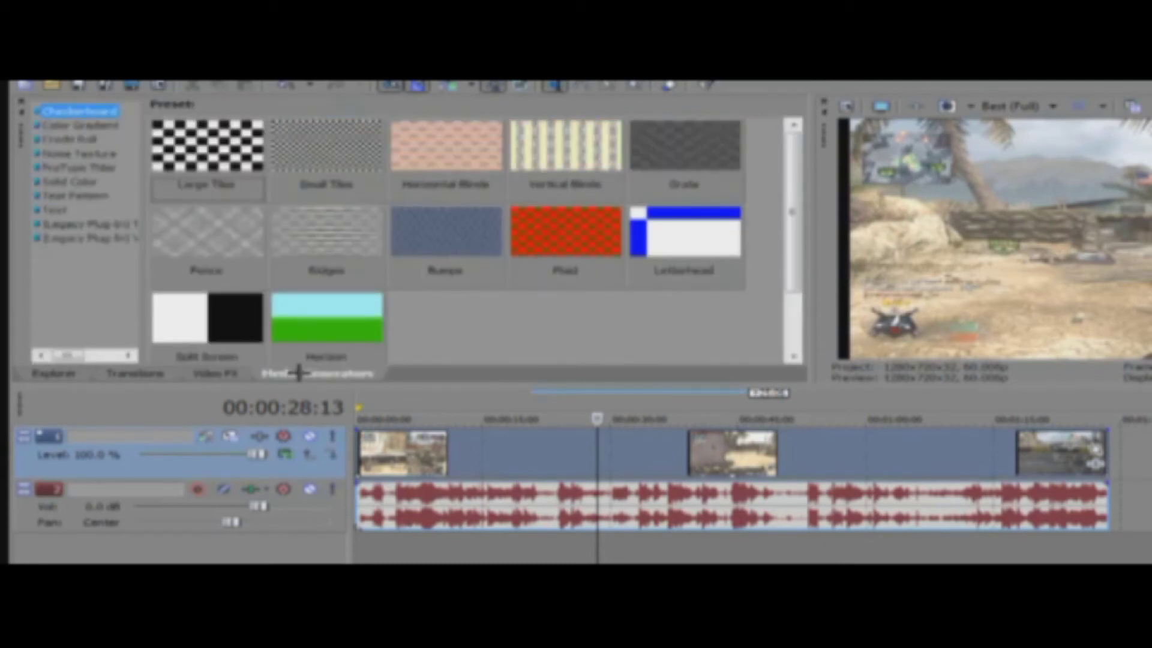
pyautogui.press('Down')
pyautogui.press('Down')
pyautogui.press('Down')
pyautogui.press('Down')
pyautogui.press('Down')
pyautogui.press('Down')
pyautogui.press('Down')
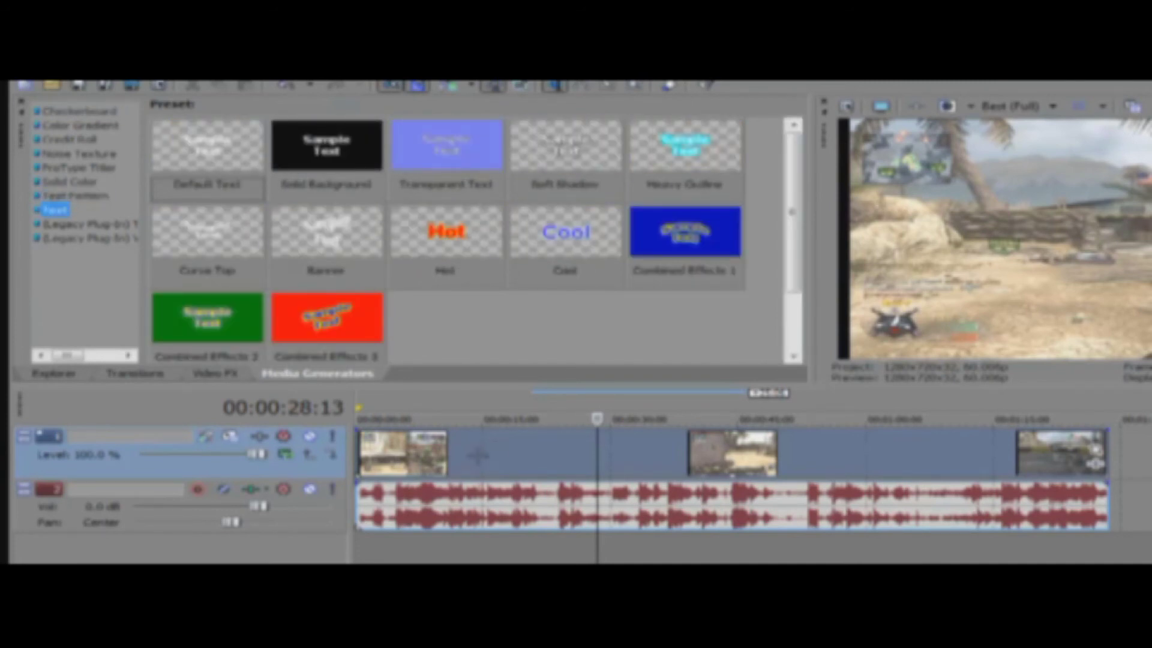
pyautogui.moveTo(411, 445); pyautogui.dragTo(358, 463)
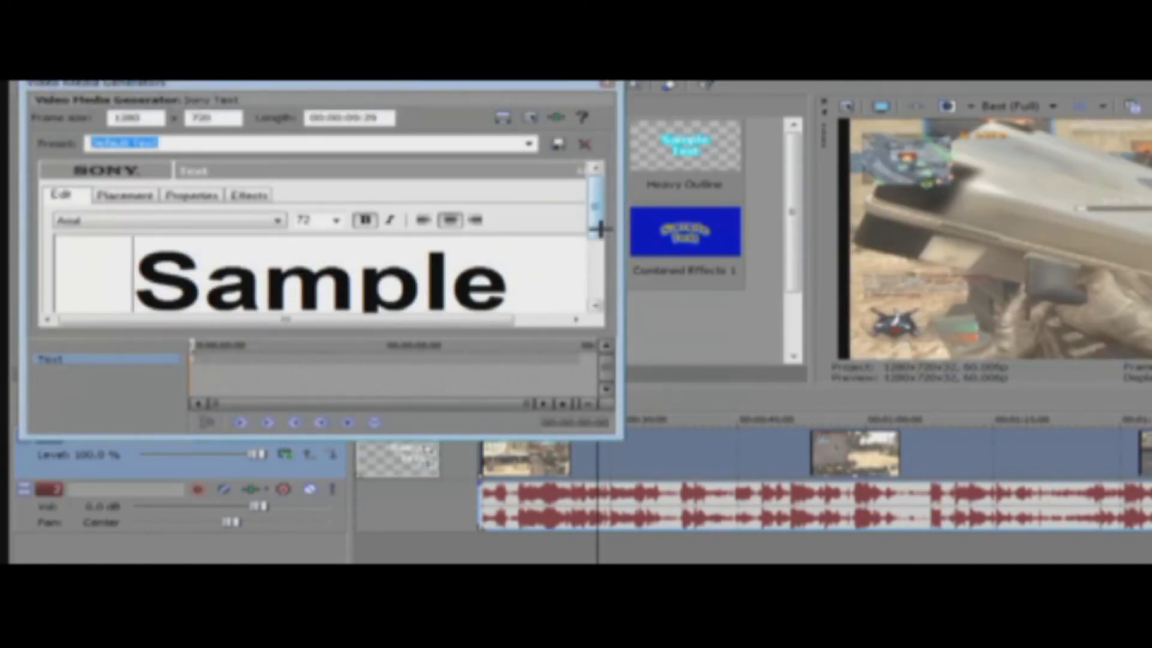
pyautogui.scroll(-2, 594, 226)
pyautogui.click(105, 249)
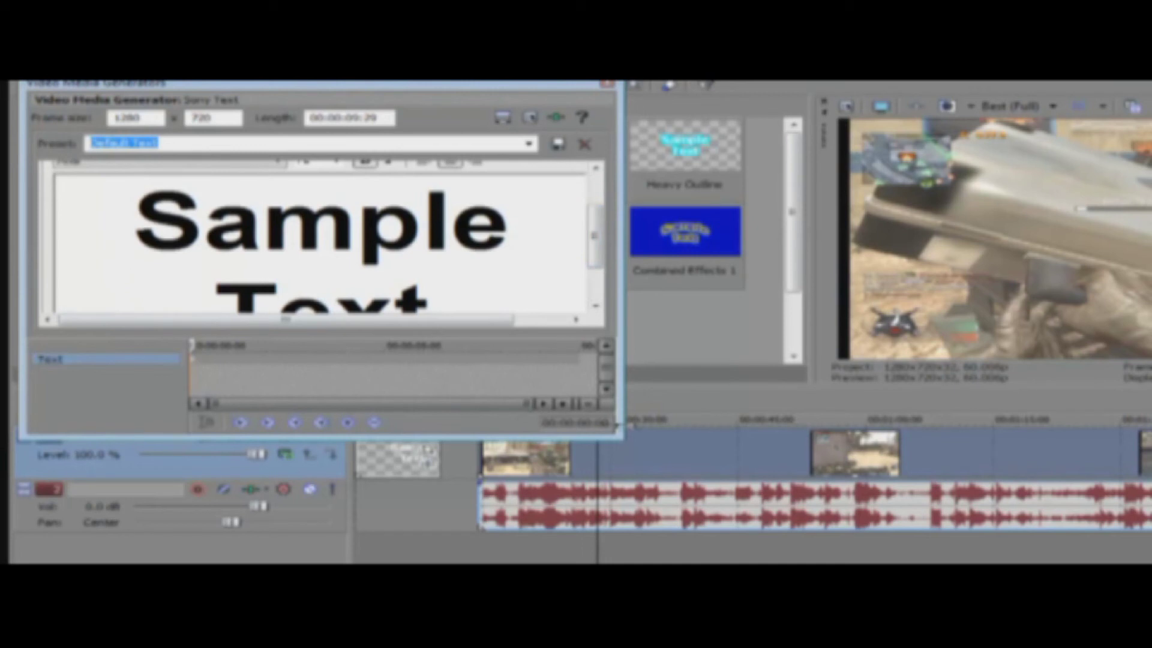
pyautogui.click(607, 84)
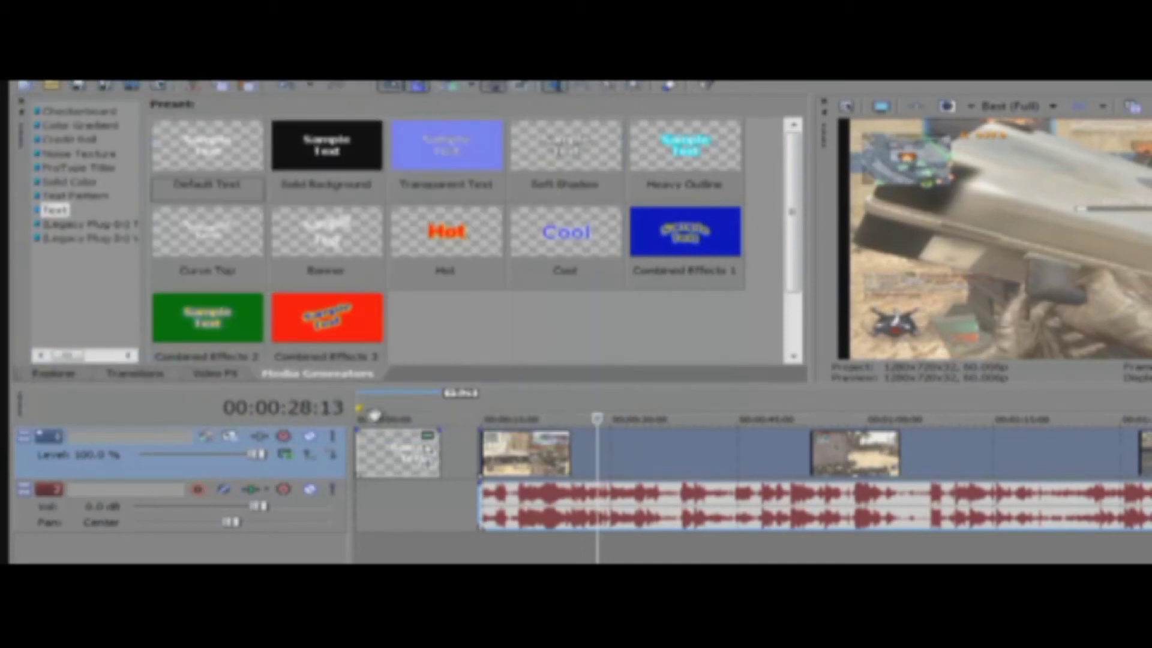
pyautogui.click(418, 406)
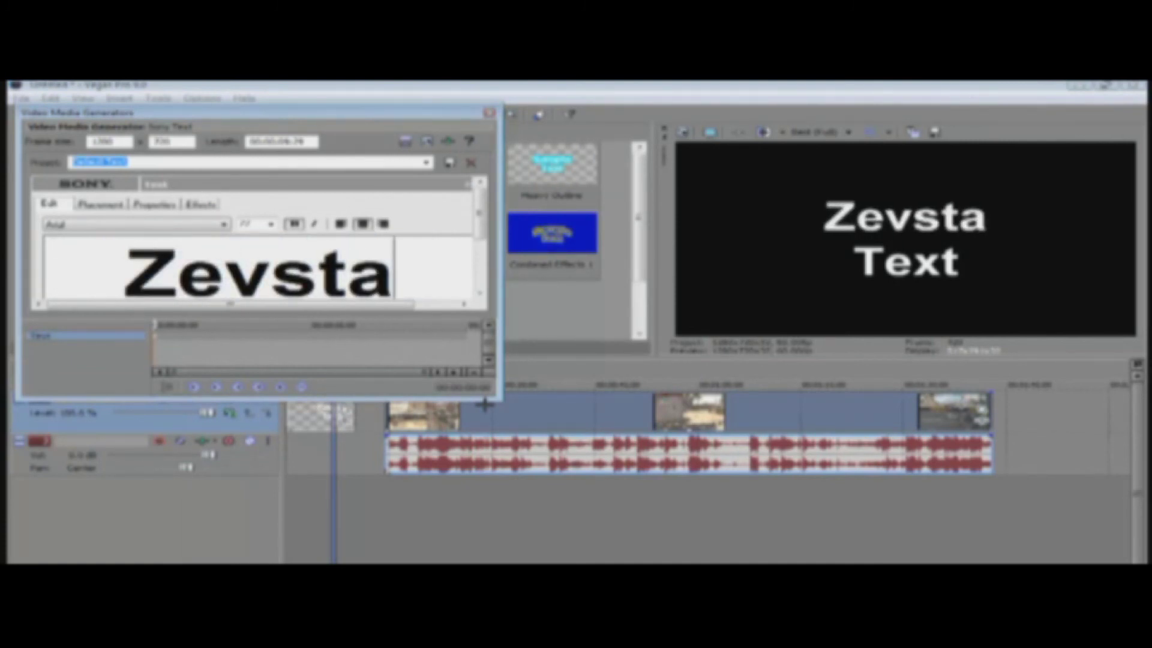
# Delete the word 'Text' and the second line so the title reads only 'Zevsta'
pyautogui.moveTo(483, 237); pyautogui.dragTo(478, 246)
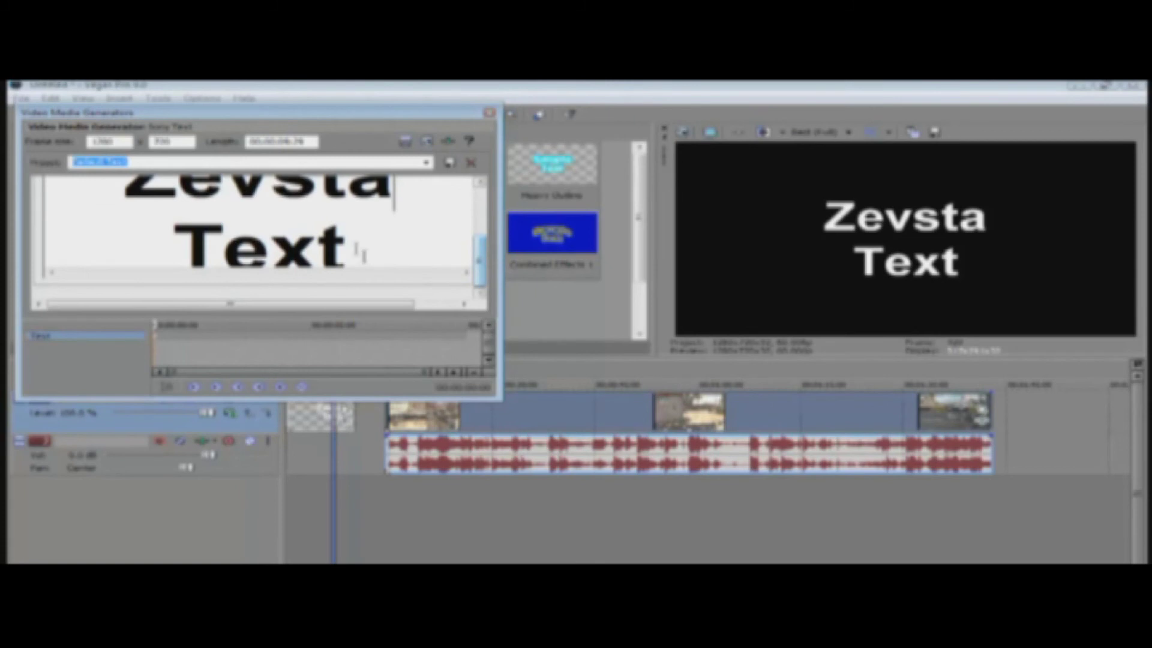
pyautogui.moveTo(360, 249); pyautogui.dragTo(172, 239)
pyautogui.press('Delete')
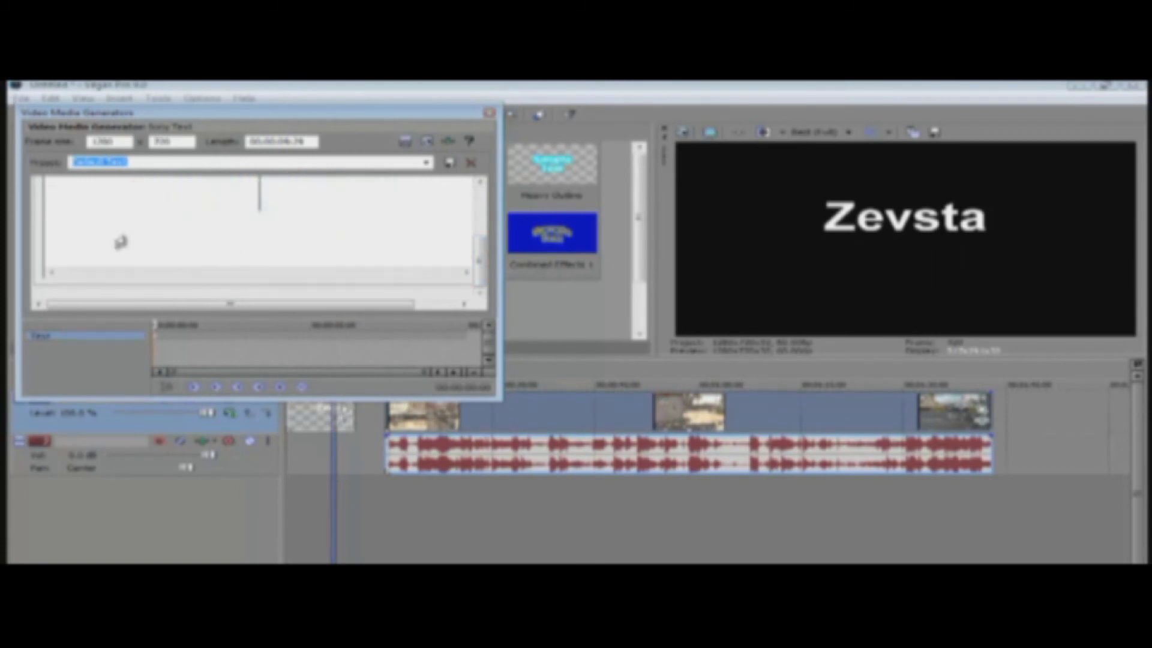
pyautogui.moveTo(472, 249); pyautogui.dragTo(484, 193)
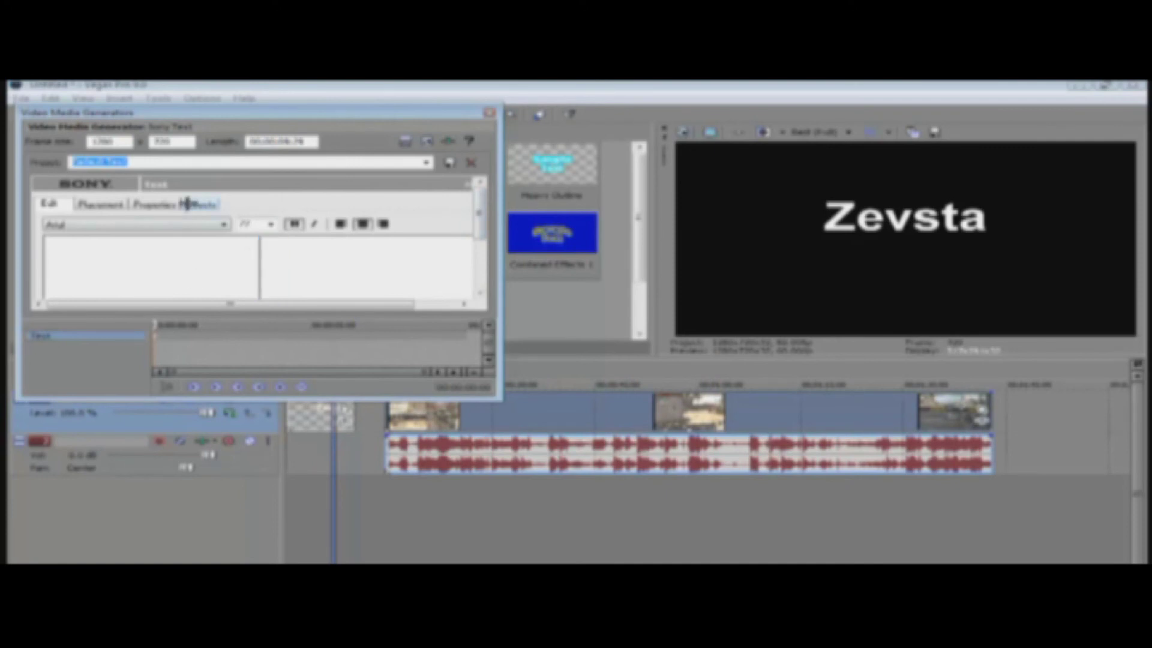
# Drag the Zevsta text to the centre of the frame on the Placement tab
pyautogui.click(117, 205)
pyautogui.moveTo(480, 217); pyautogui.dragTo(480, 249)
pyautogui.moveTo(147, 241)
pyautogui.mouseDown()
pyautogui.moveTo(155, 222)
pyautogui.moveTo(186, 263)
pyautogui.moveTo(94, 255)
pyautogui.moveTo(147, 253)
pyautogui.mouseUp()
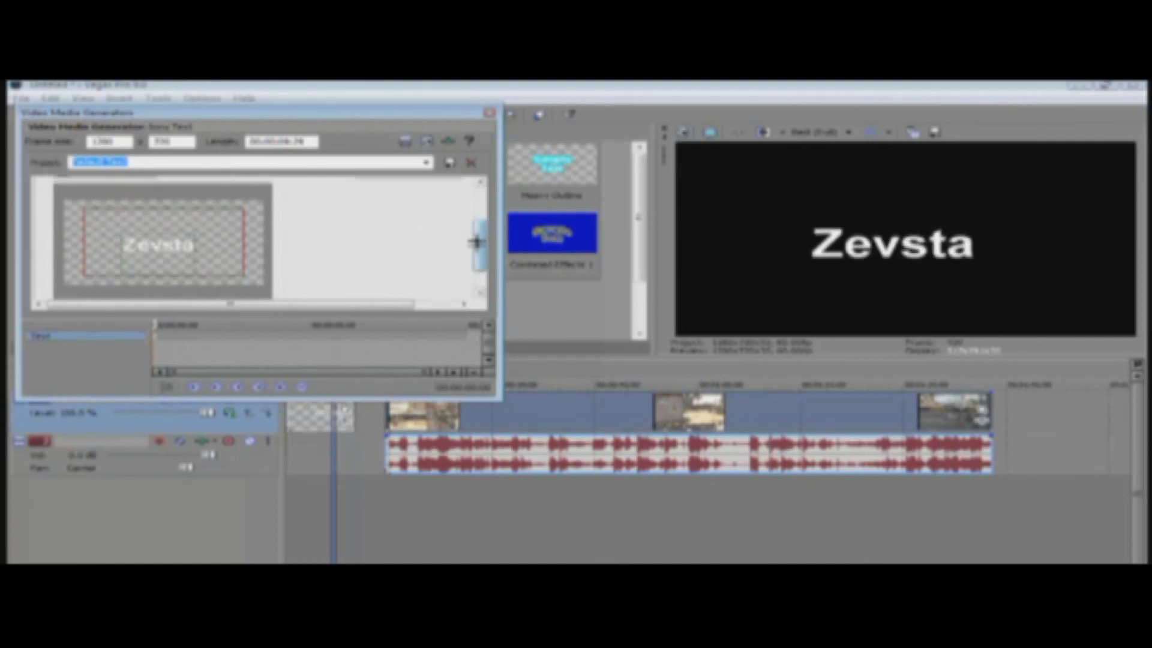
pyautogui.moveTo(480, 245); pyautogui.dragTo(480, 213)
# Set the title's text colour to green from the colour spectrum
pyautogui.click(155, 204)
pyautogui.click(200, 284)
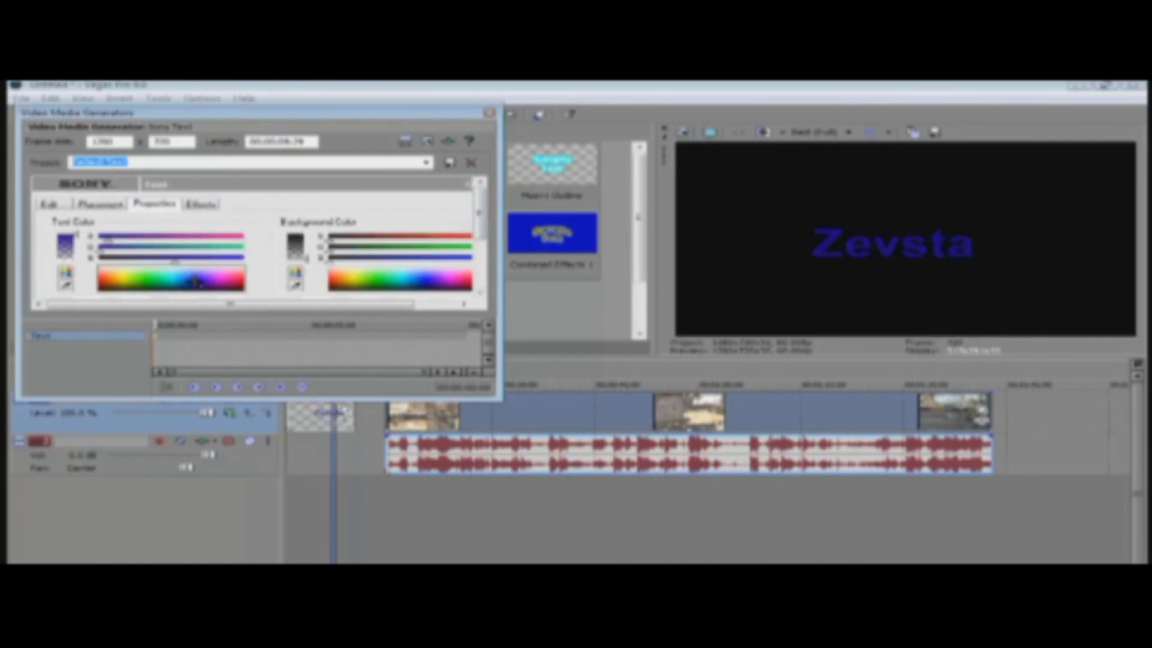
pyautogui.moveTo(195, 282); pyautogui.dragTo(147, 273)
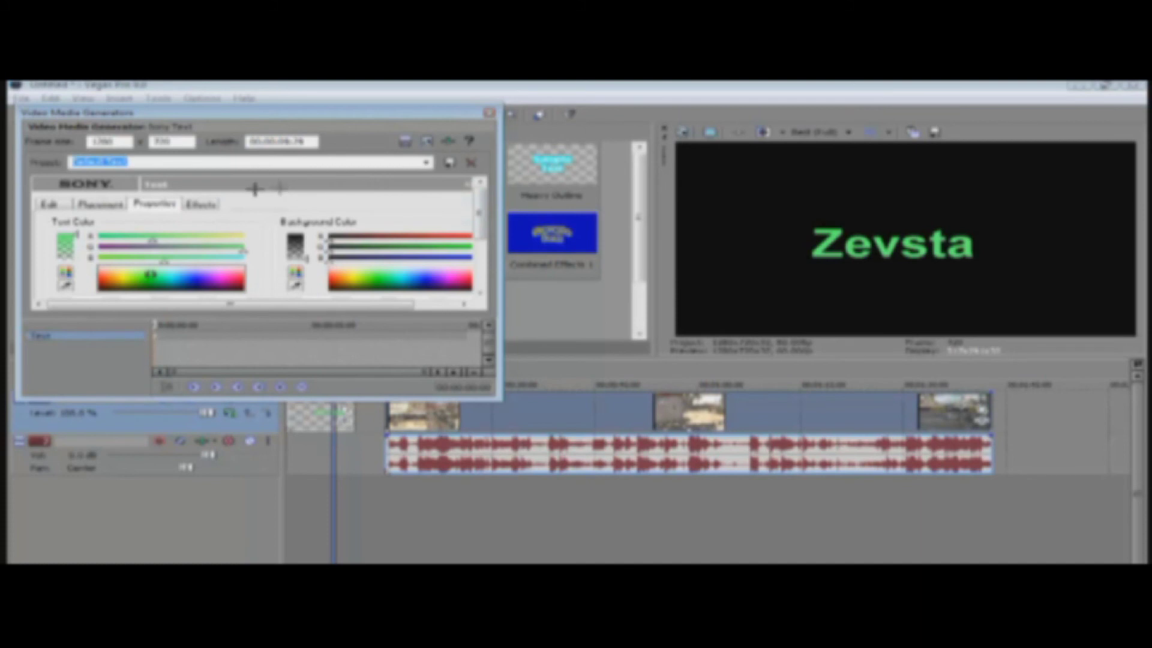
# Enable Squash Bottom deformation and reduce its amount to a subtle squash
pyautogui.click(200, 204)
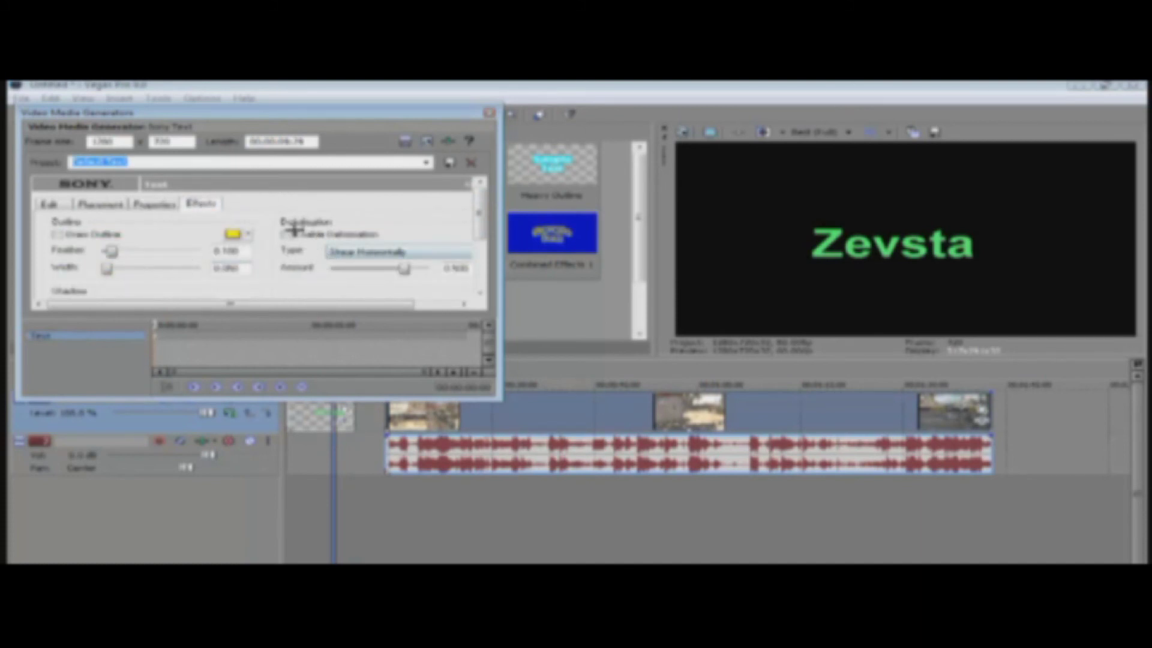
pyautogui.click(287, 234)
pyautogui.click(394, 252)
pyautogui.click(396, 289)
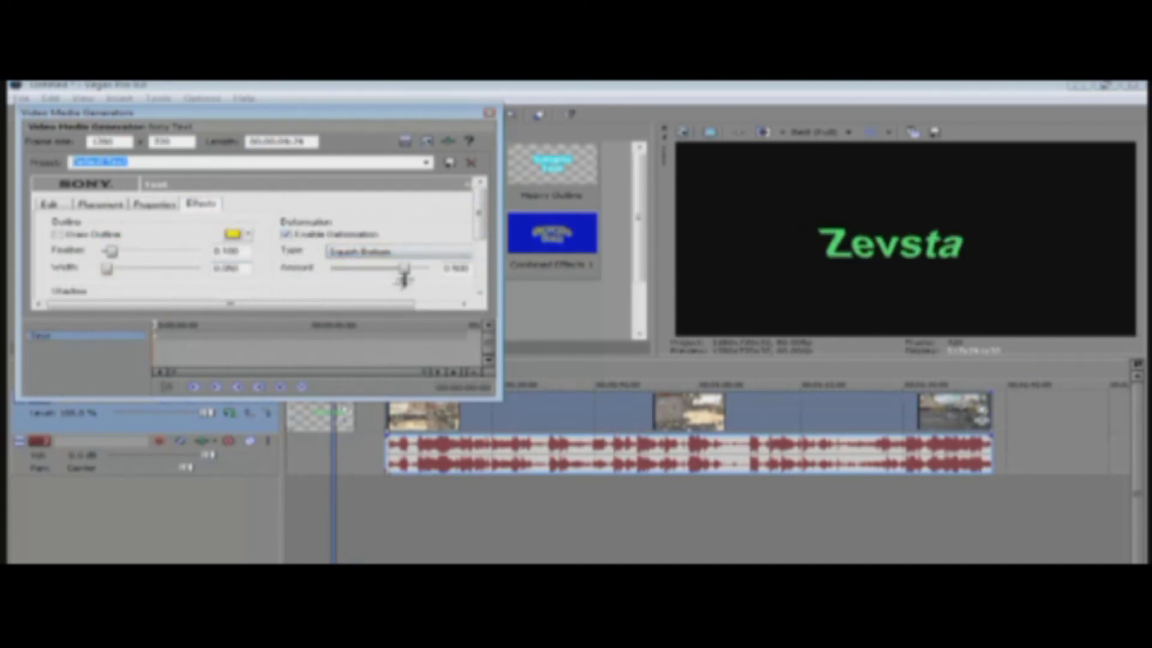
pyautogui.moveTo(402, 268); pyautogui.dragTo(429, 268)
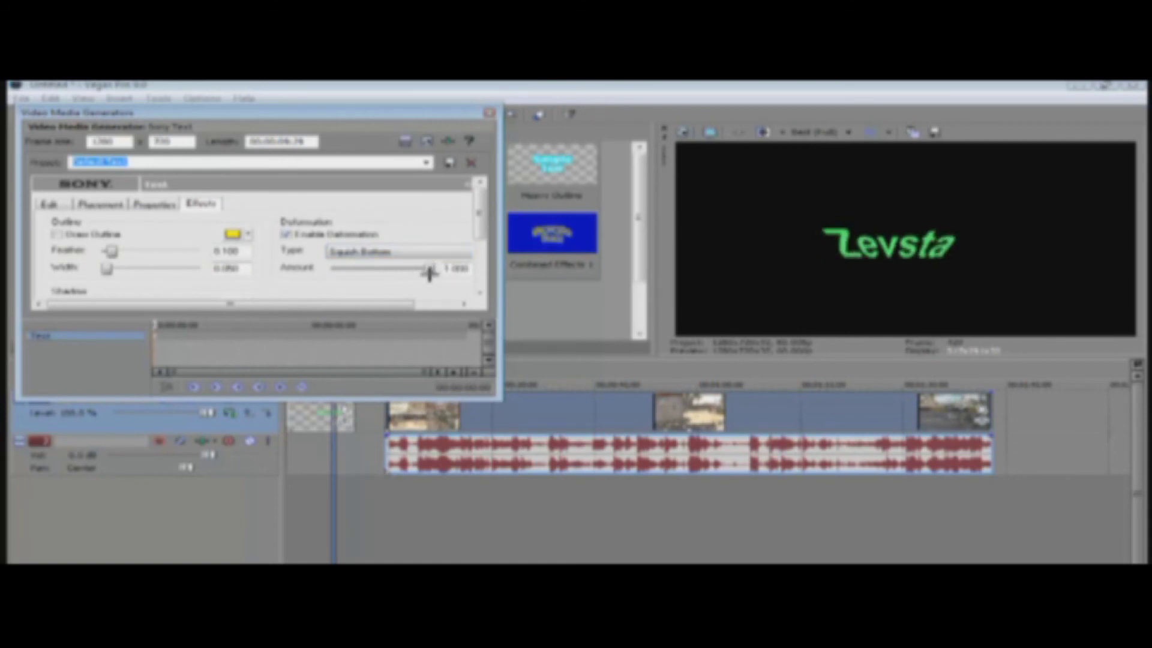
pyautogui.moveTo(429, 271); pyautogui.dragTo(352, 270)
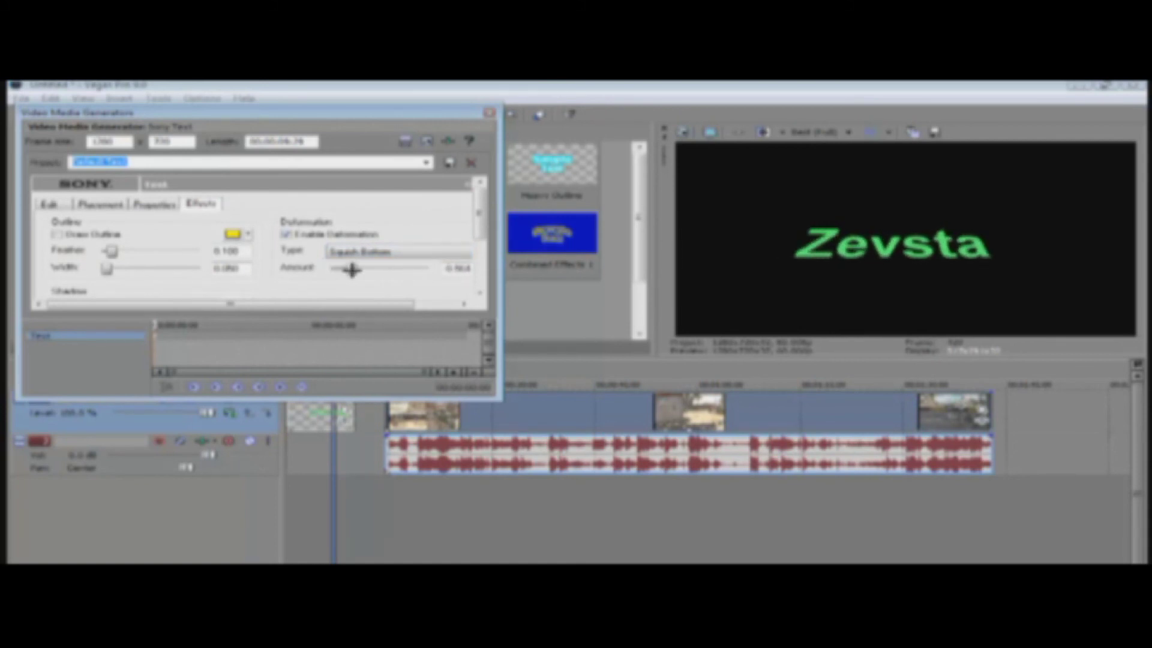
# Close the text generator, preview the Credit Roll presets and bring up the timeline event's options
pyautogui.click(494, 112)
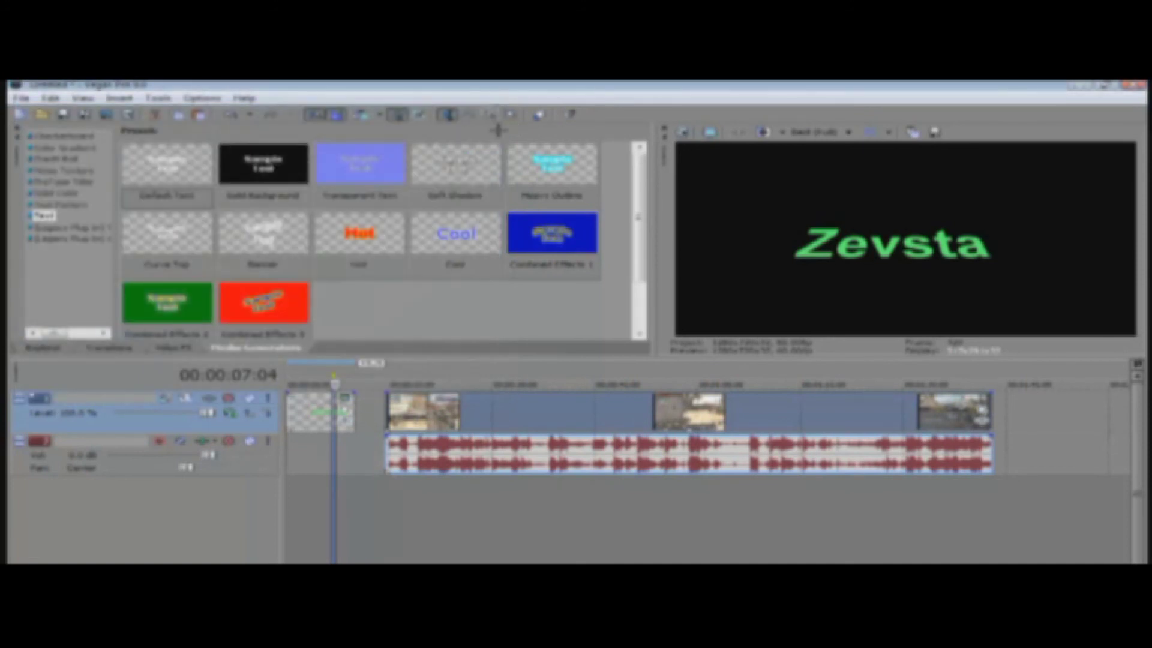
pyautogui.click(56, 158)
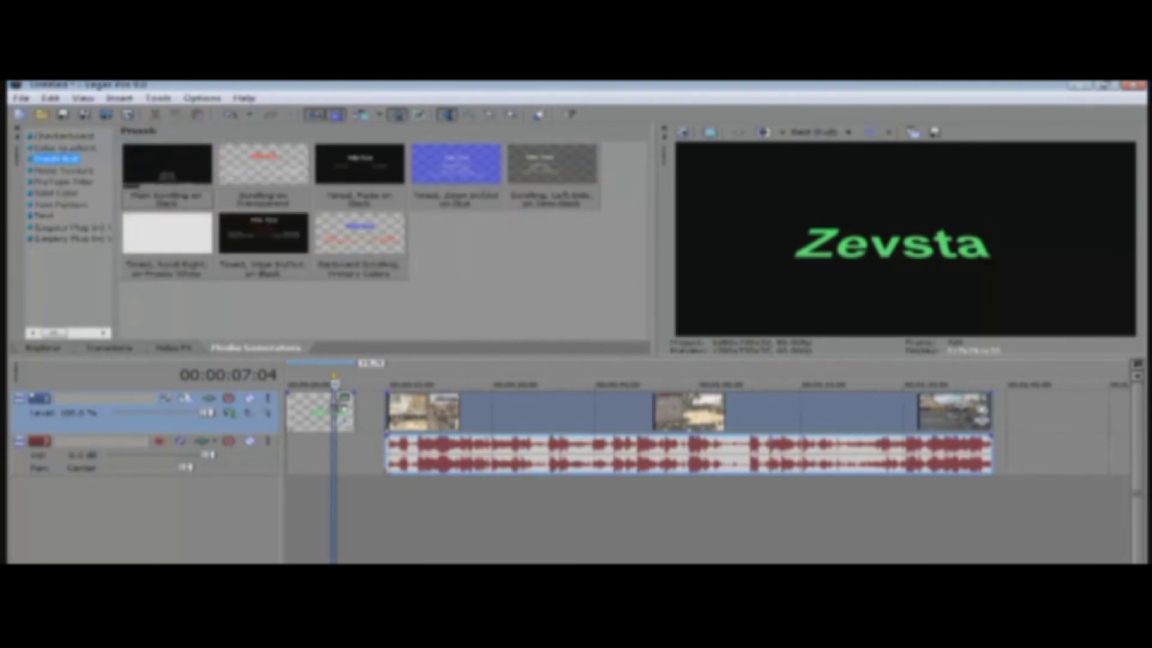
pyautogui.rightClick(310, 404)
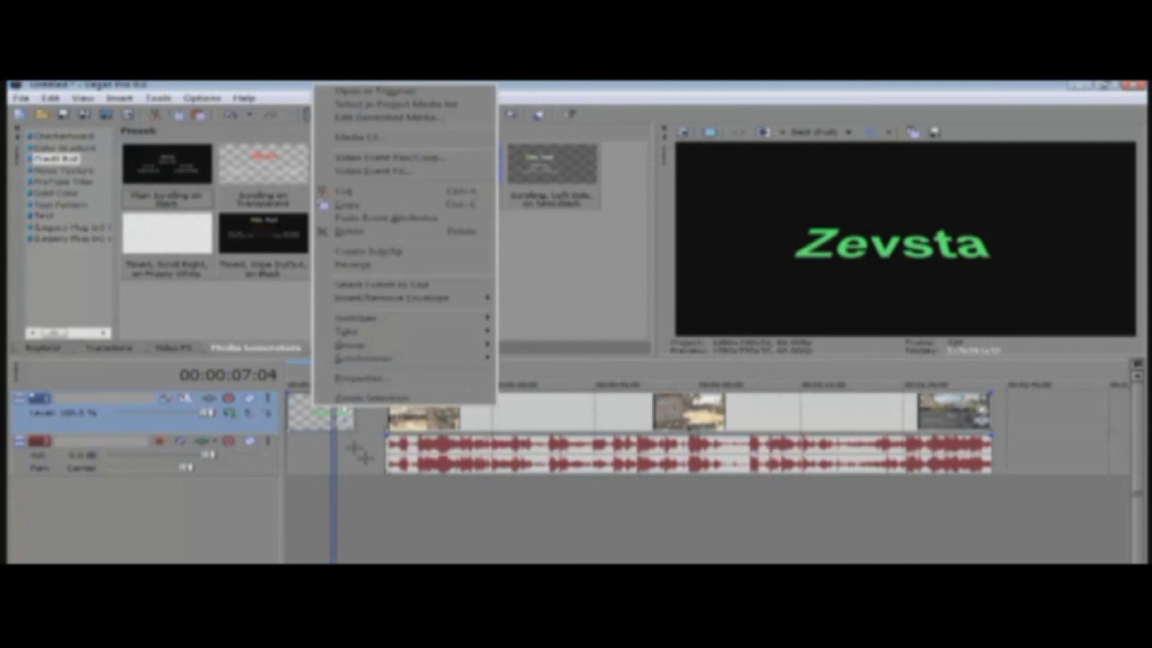